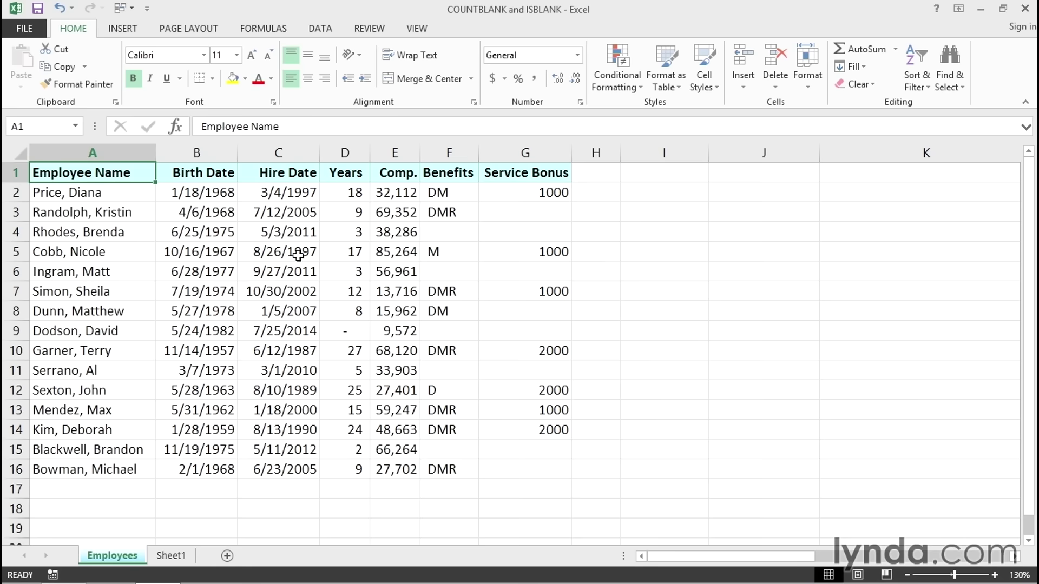
Widen column H and check the Benefits entries in F2 through F8.
ctrl+scroll(357, 265, up, 3)
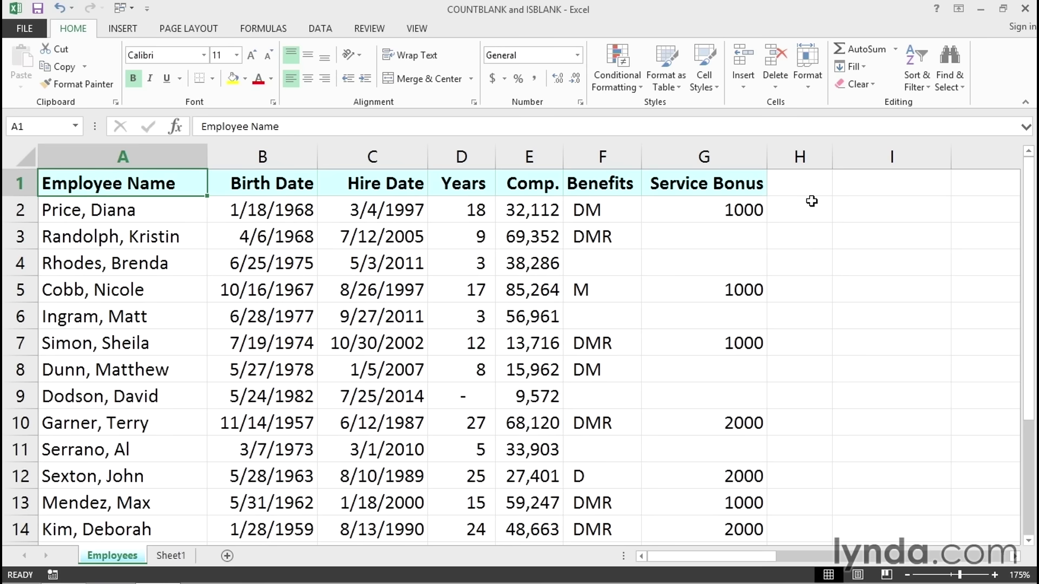
drag(834, 155, 871, 156)
click(584, 255)
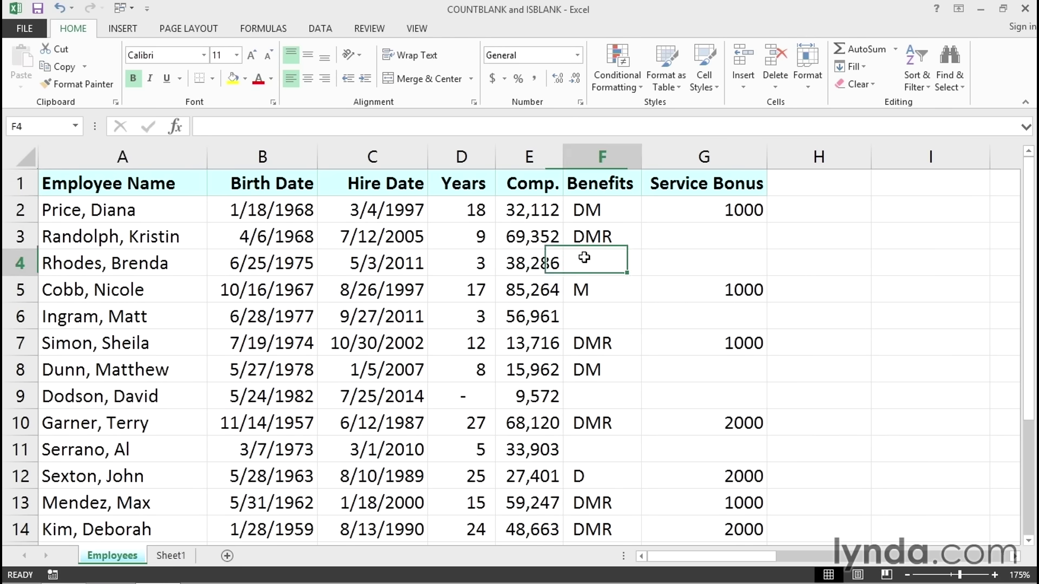
click(590, 316)
click(598, 376)
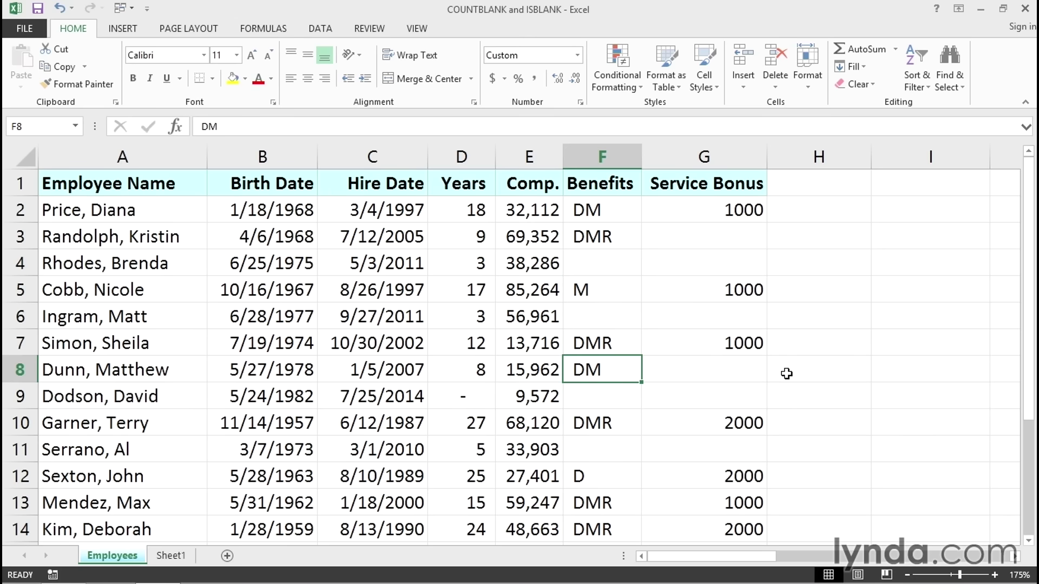
click(616, 212)
click(617, 231)
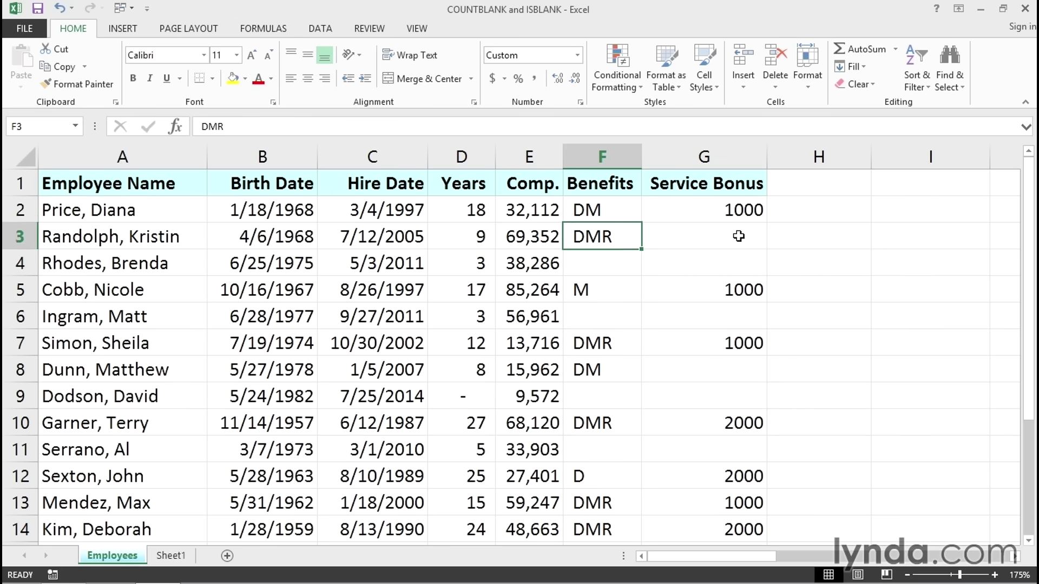
Select H2, widen column H further, and start an =ISBLANK( formula.
click(810, 210)
drag(867, 164, 929, 162)
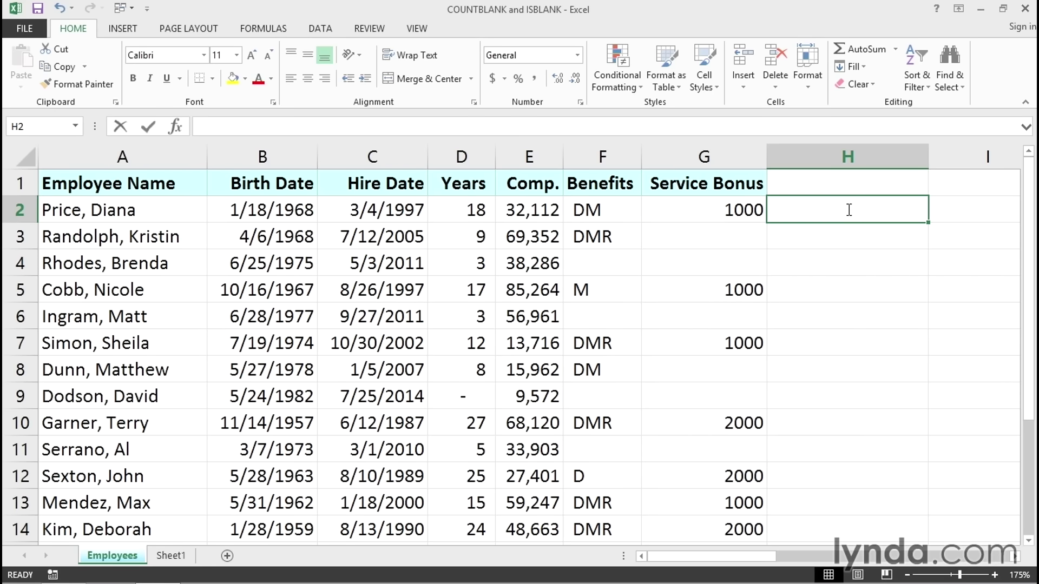
text(=)
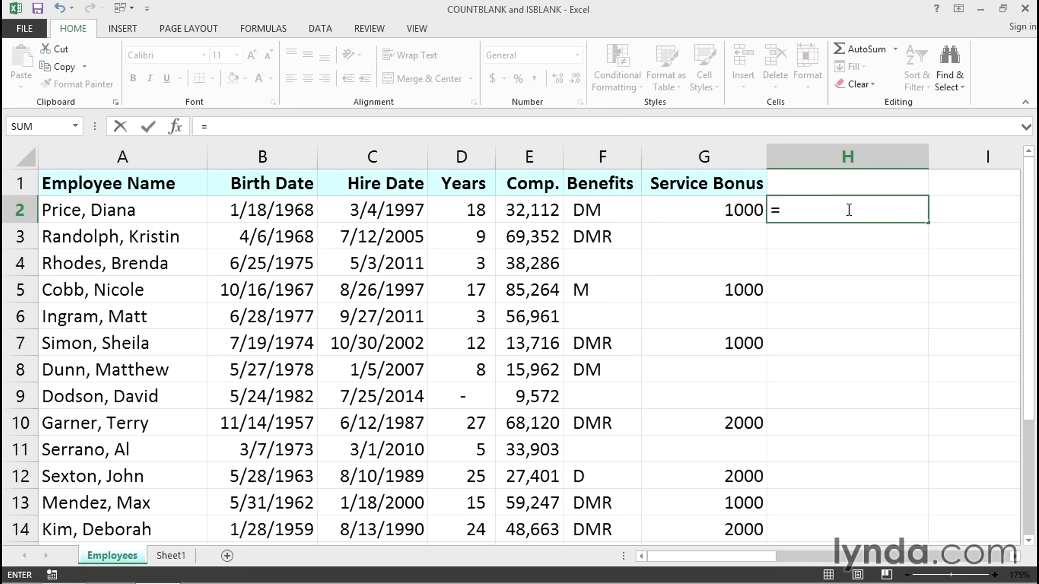
text(i)
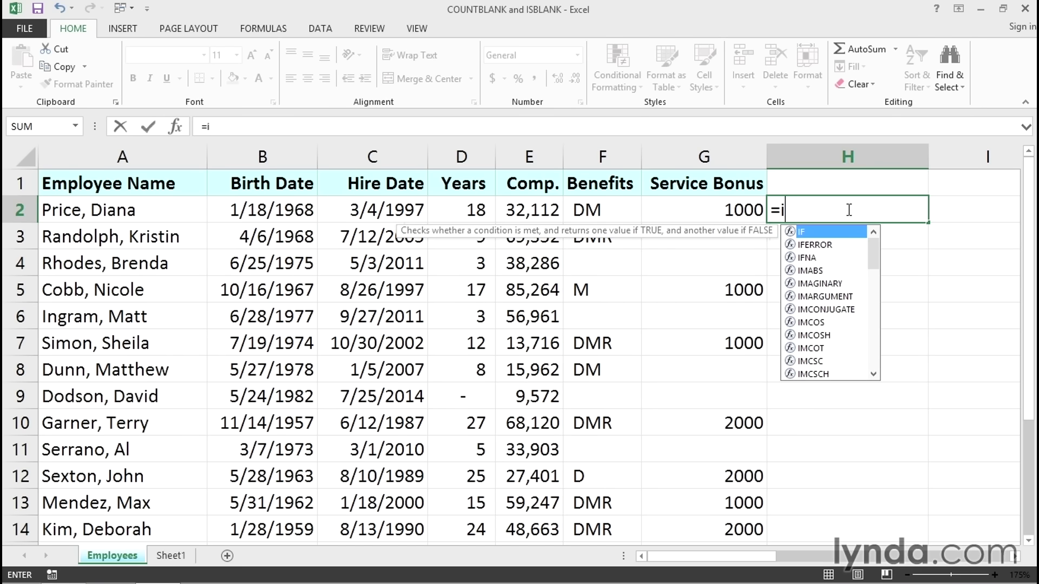
text(sblank()
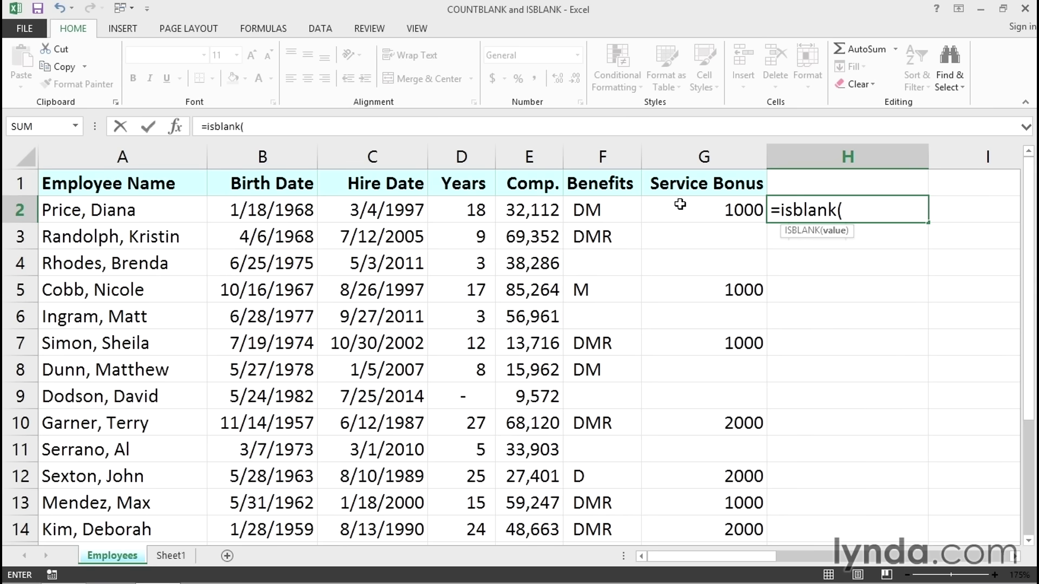
Complete =ISBLANK(F2) in H2 and review the formula.
click(609, 213)
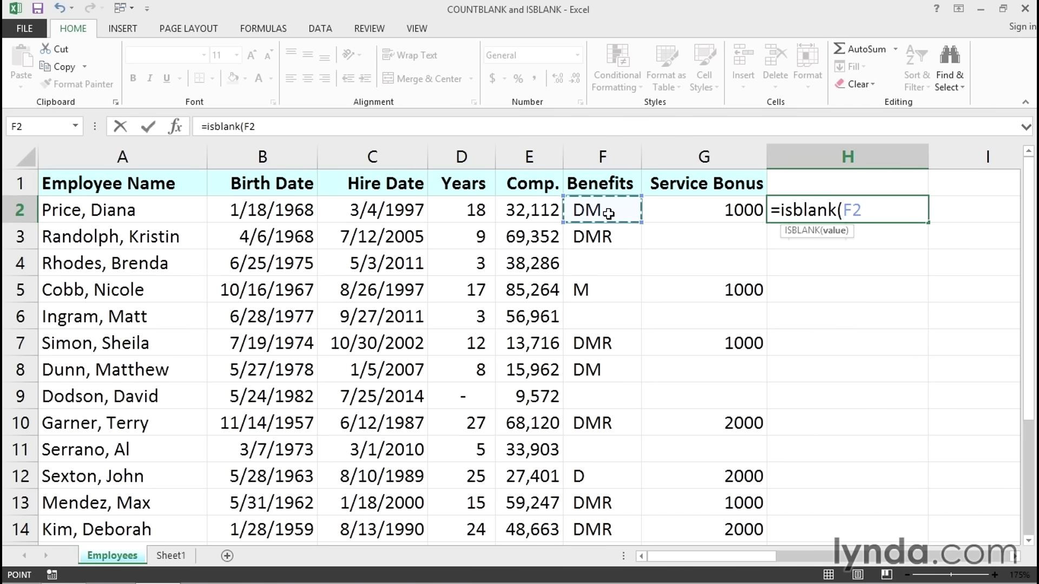
key(ctrl+Return)
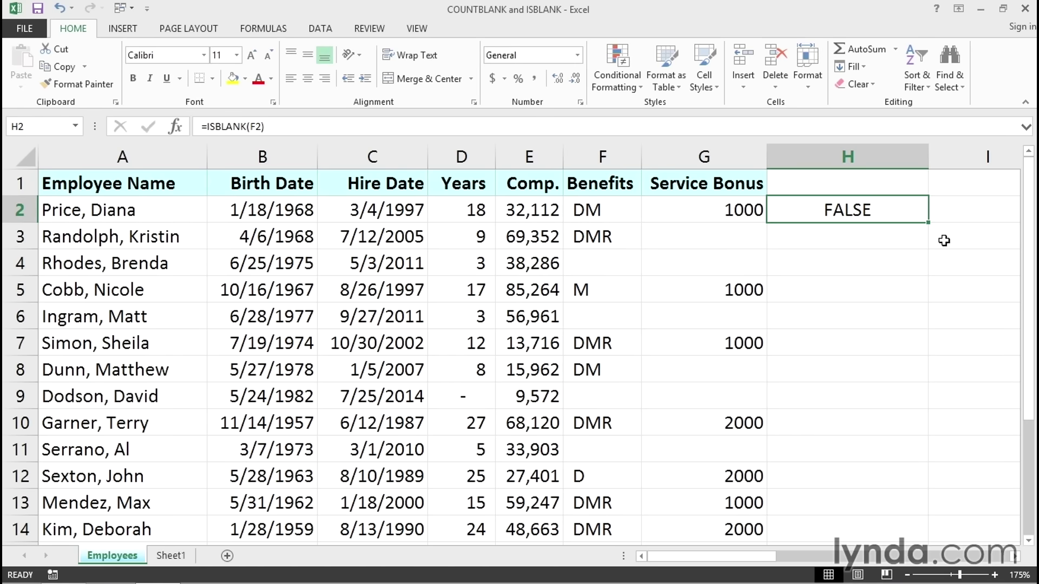
double_click(881, 209)
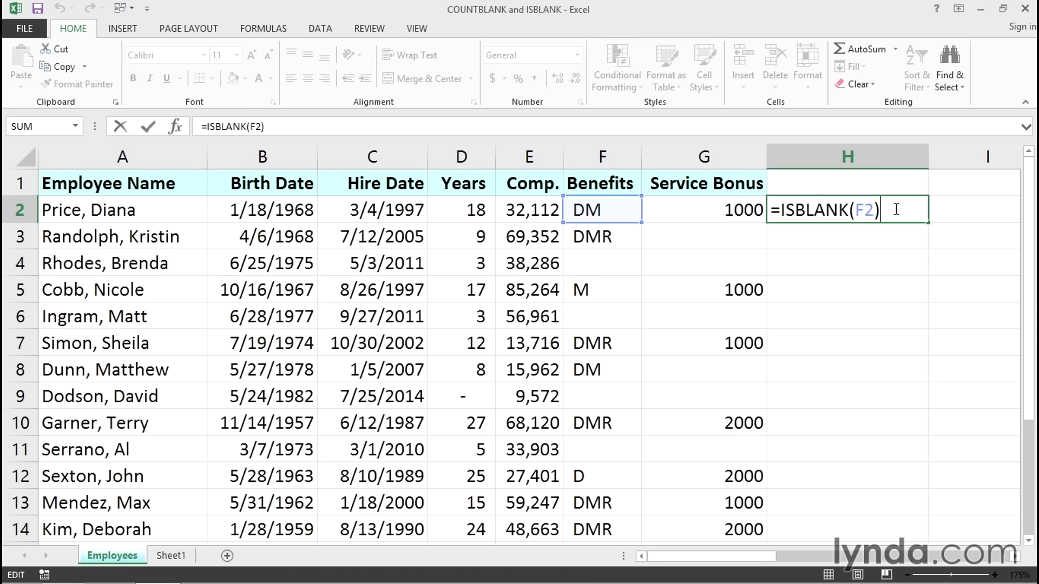
key(Escape)
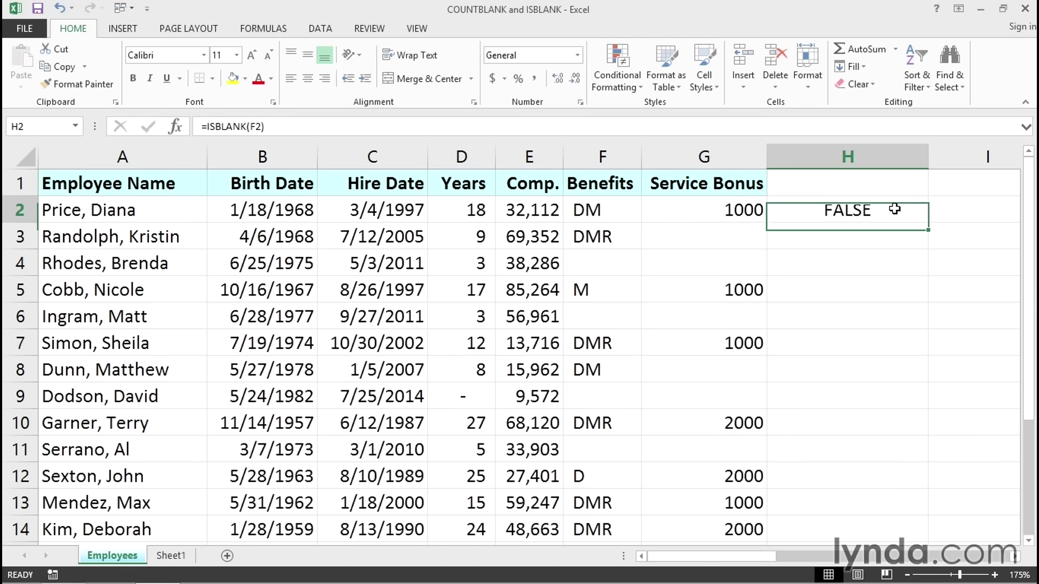
Fill the ISBLANK formula down to H16 and confirm H4 references F4.
drag(928, 222, 906, 491)
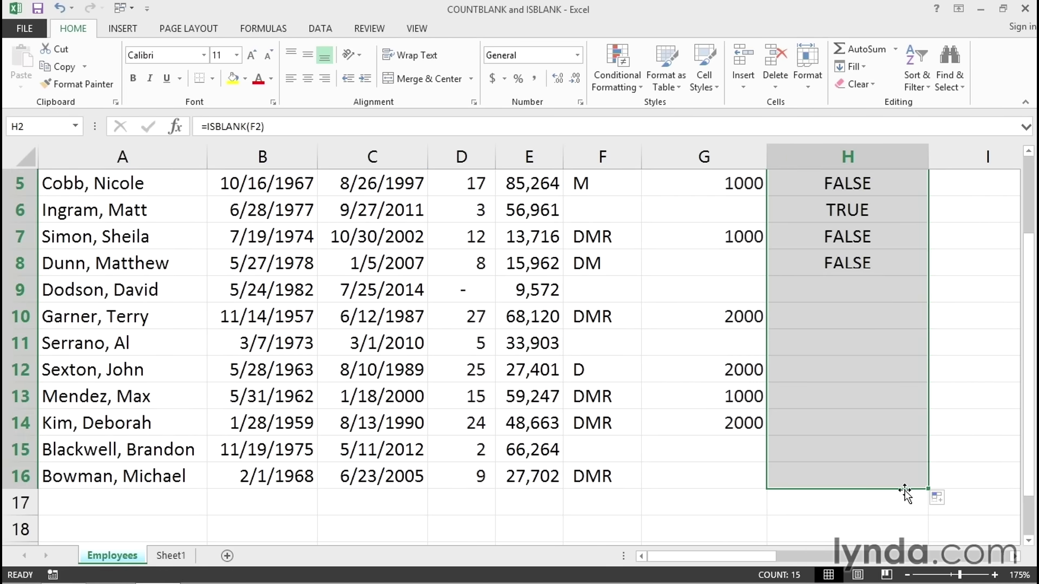
scroll(934, 455, up, 2)
click(855, 265)
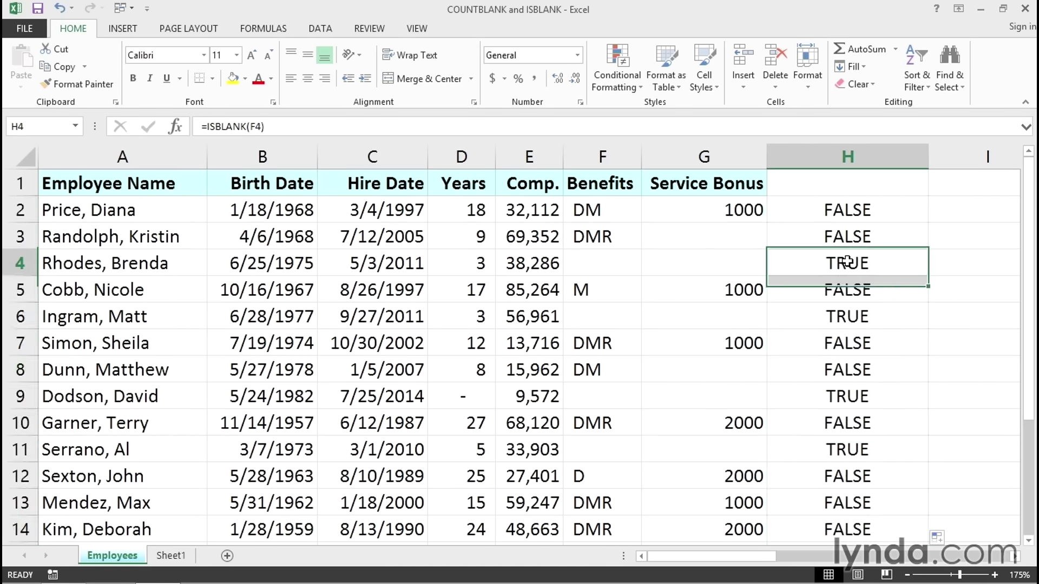
double_click(806, 260)
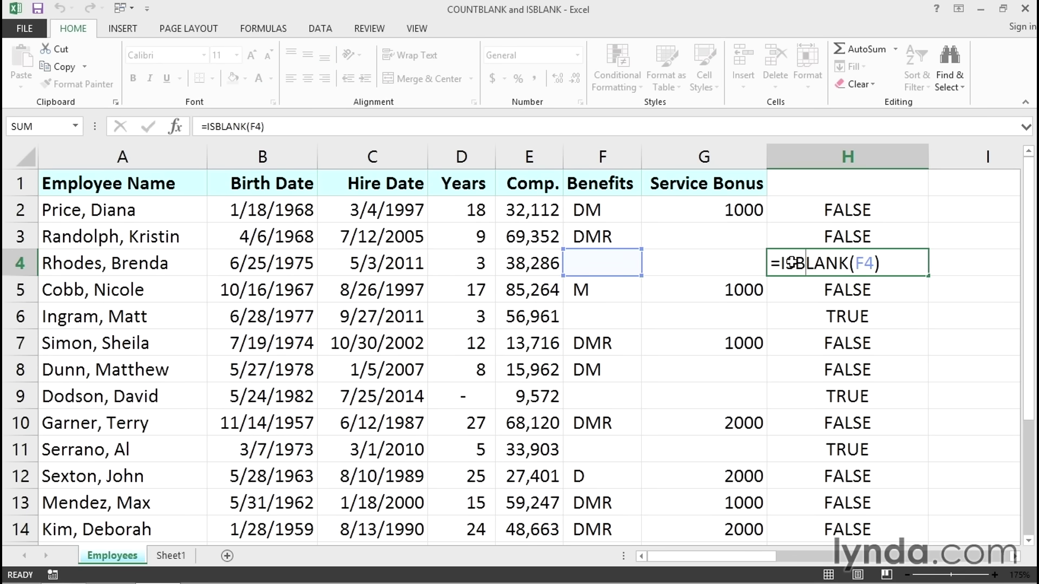
key(Escape)
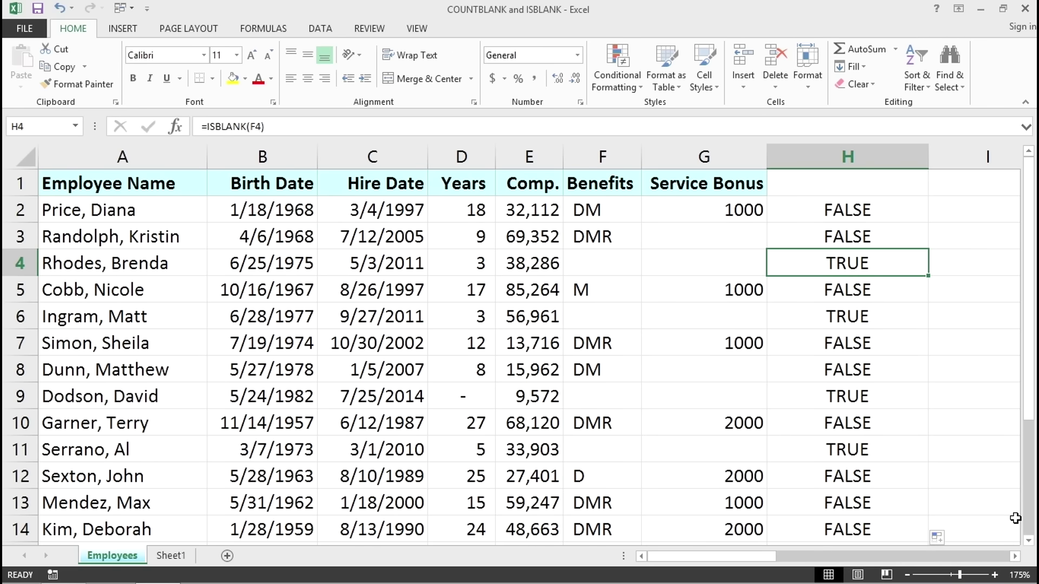
click(1015, 556)
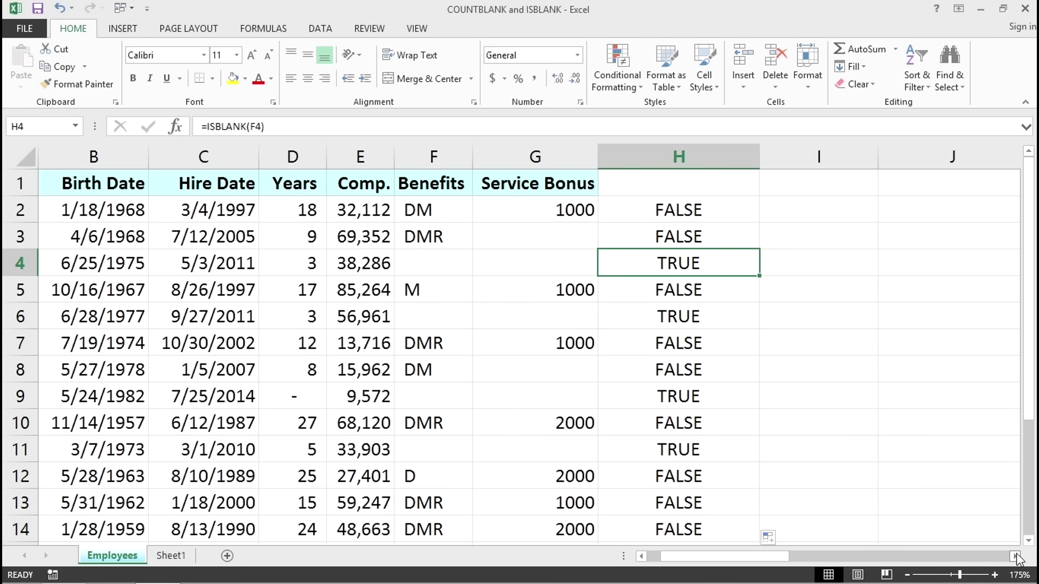
Enter =COUNTBLANK(F:F) in I2, counting blanks across all of column F.
click(1015, 557)
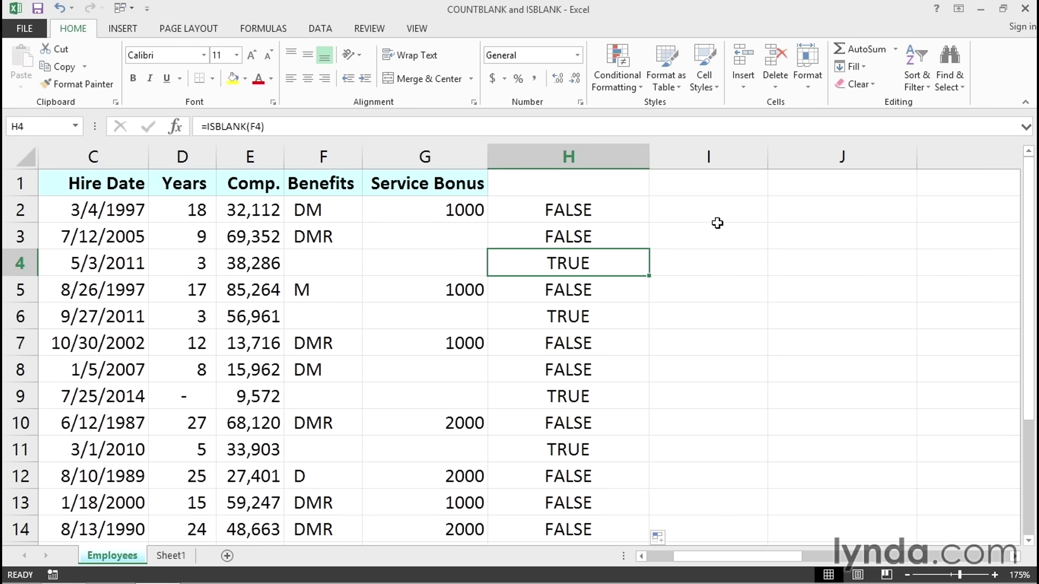
click(701, 213)
text(=c)
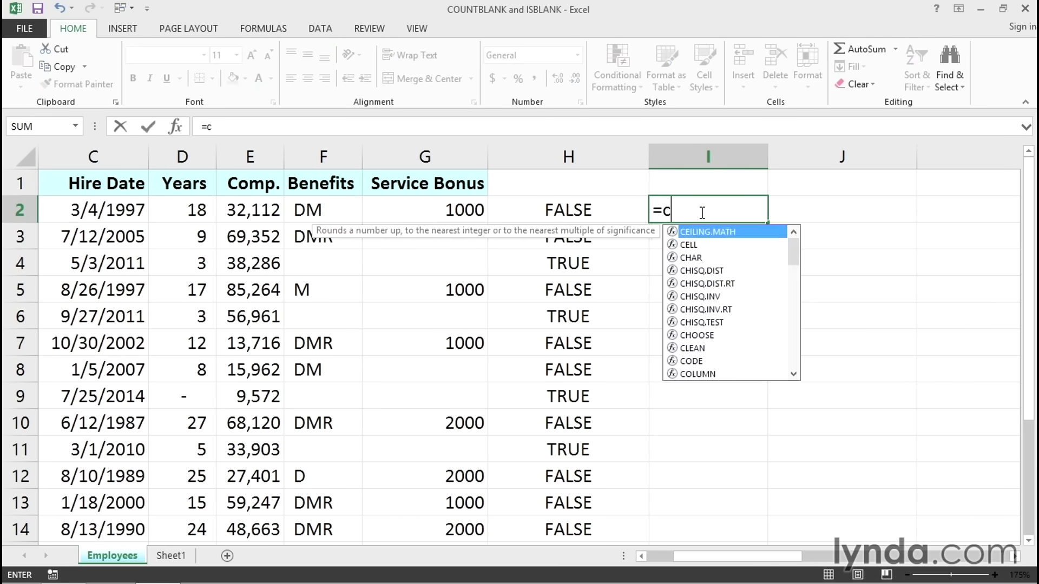
text(ountblank()
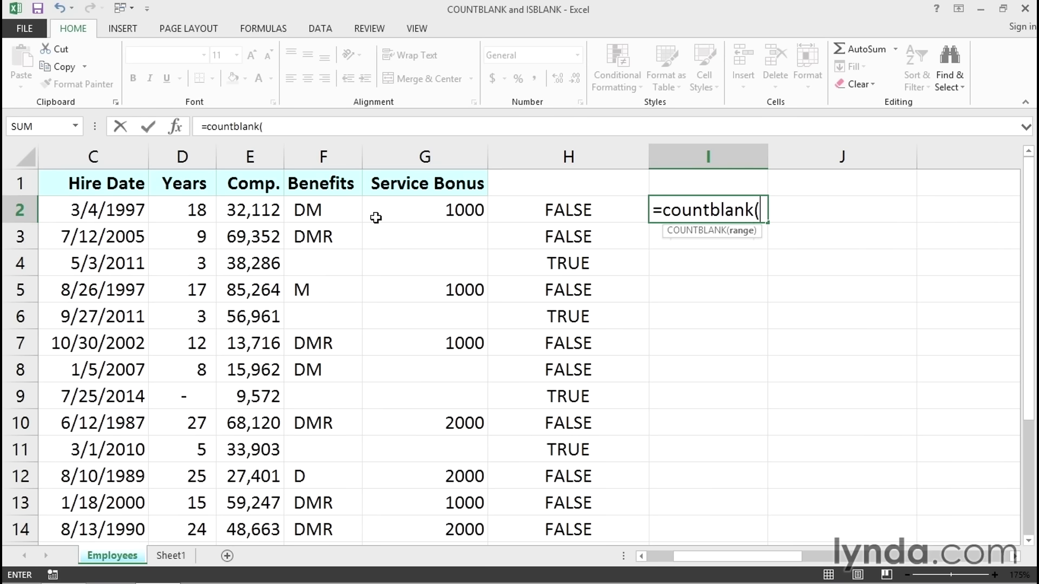
click(323, 157)
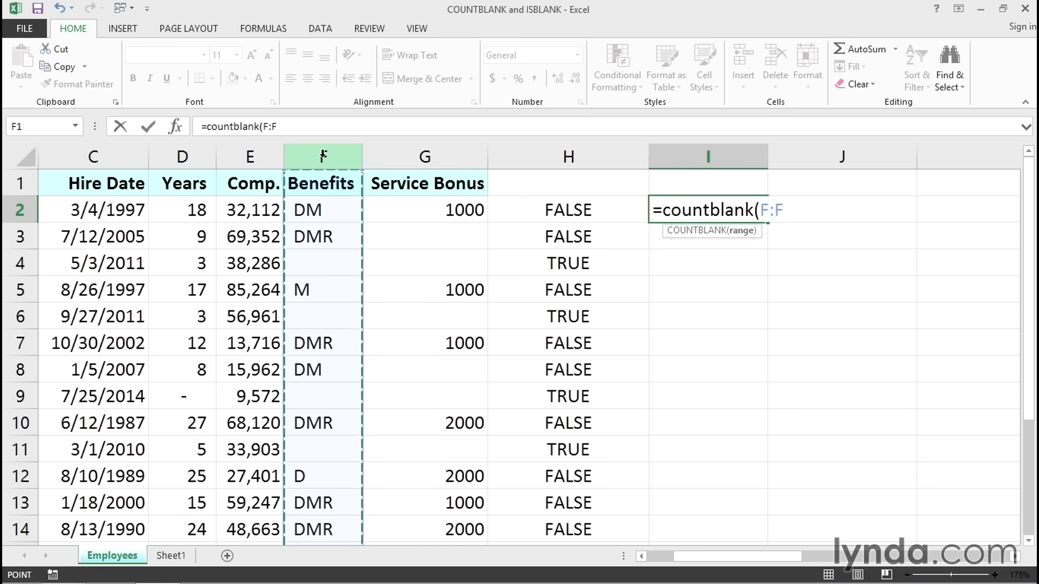
key(Return)
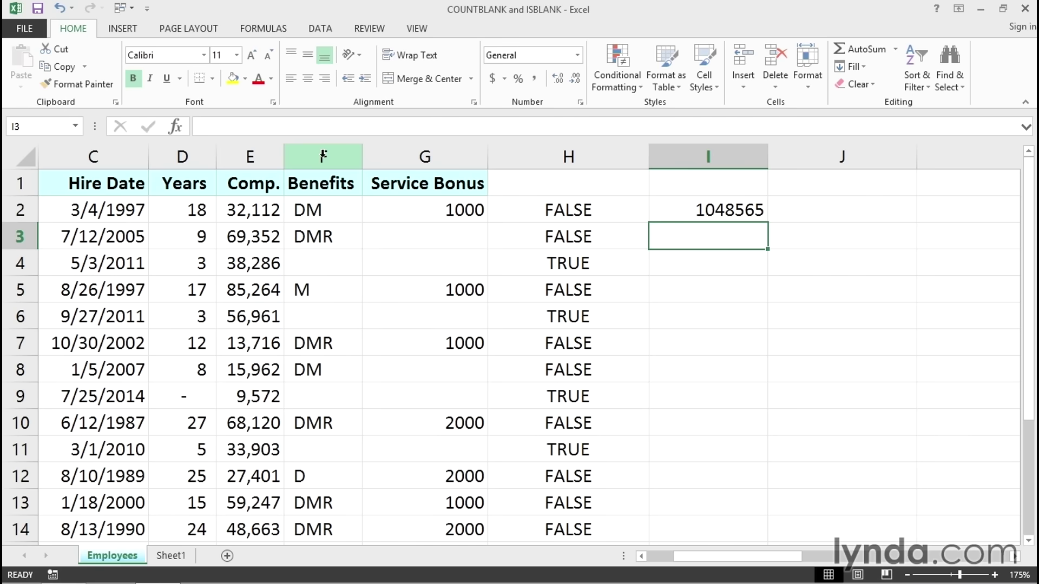
Change I2's COUNTBLANK range from F:F to F2:F16.
click(705, 211)
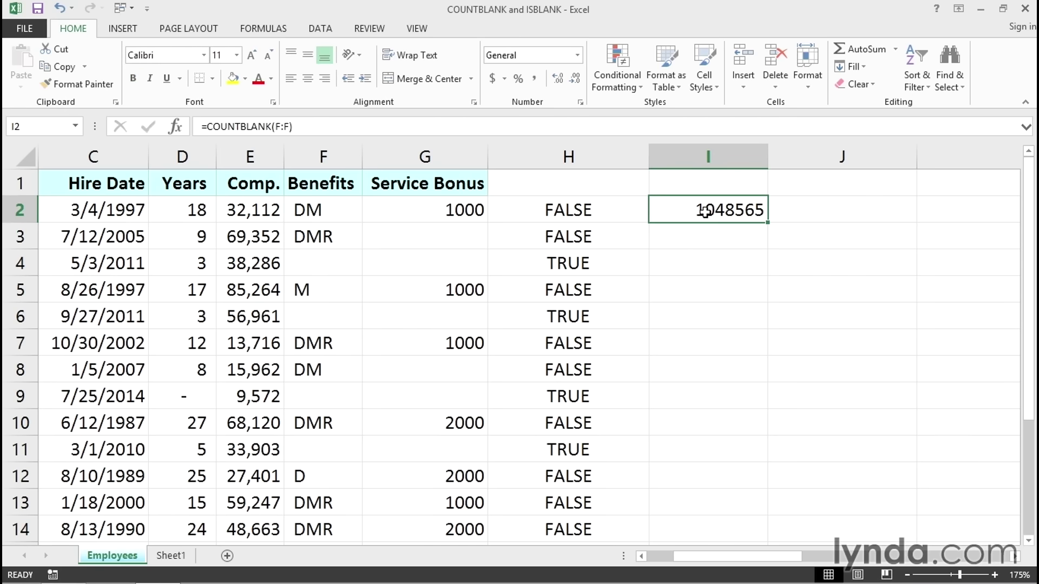
double_click(707, 211)
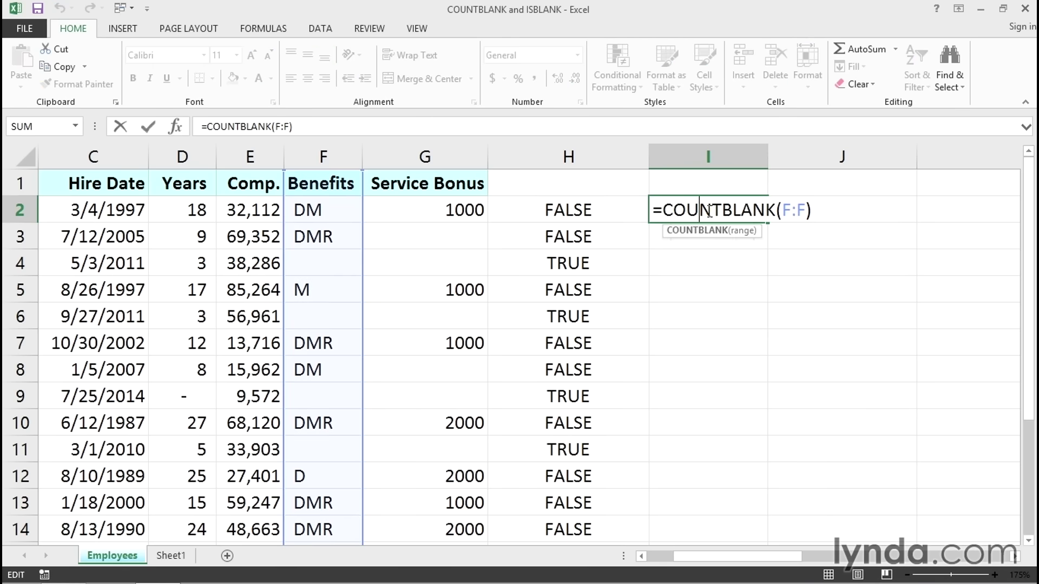
click(807, 211)
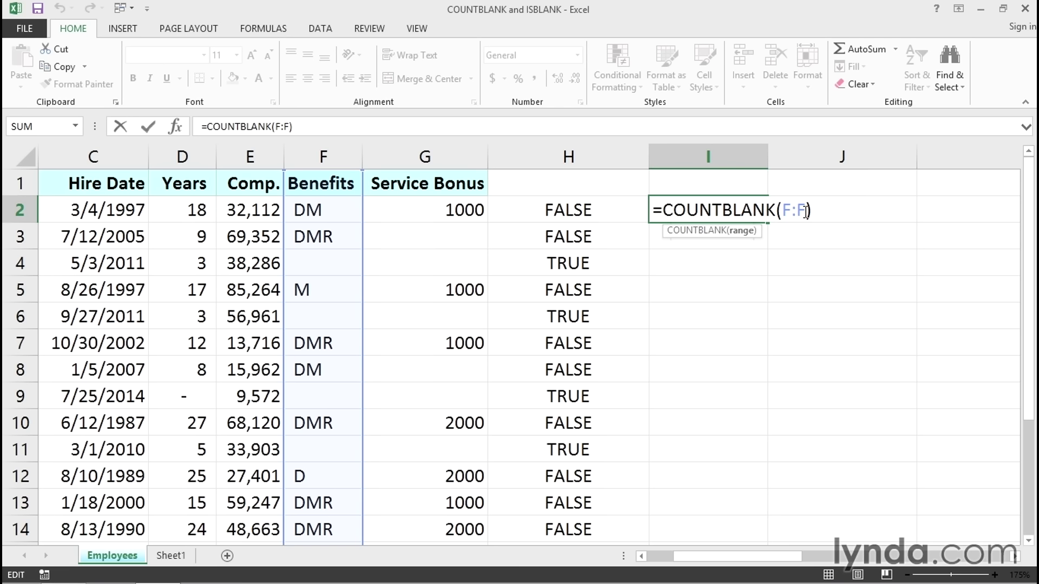
drag(806, 210, 786, 211)
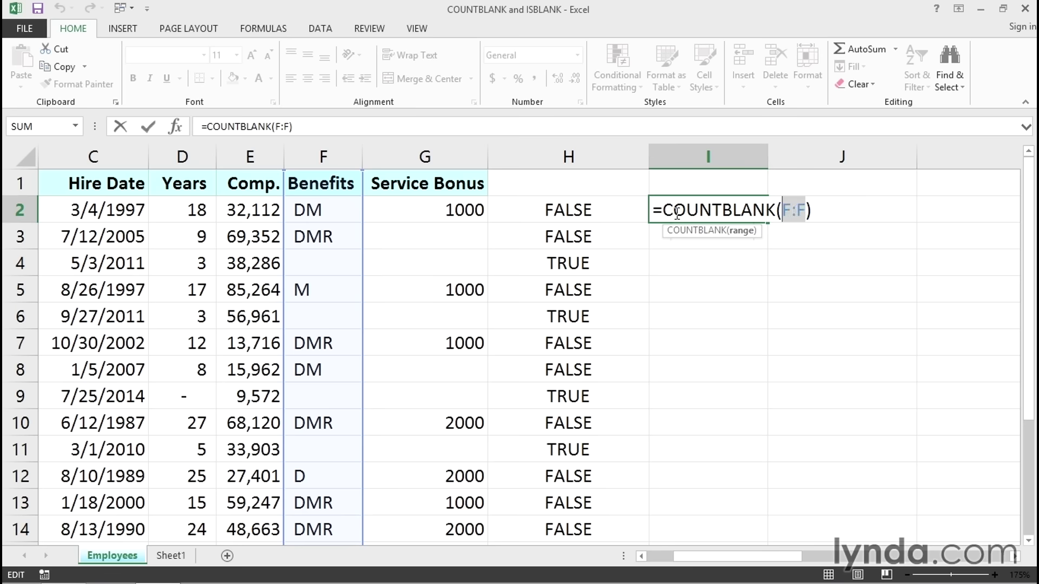
drag(315, 208, 321, 483)
scroll(695, 420, up, 2)
key(Return)
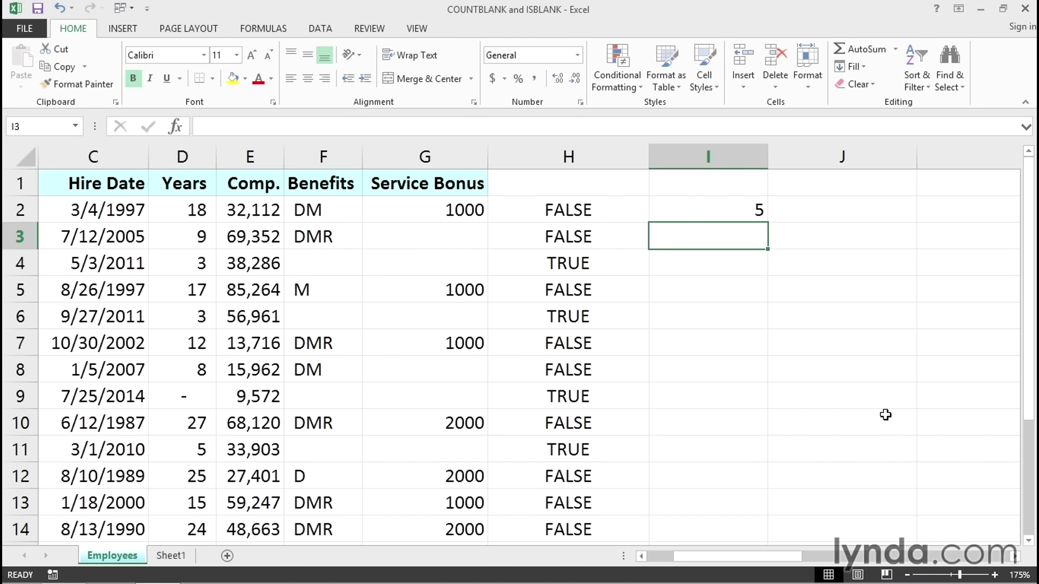
Review I2's =COUNTBLANK(F2:F16) returning 5 and the empty Benefits cell in row 4.
click(702, 206)
double_click(707, 208)
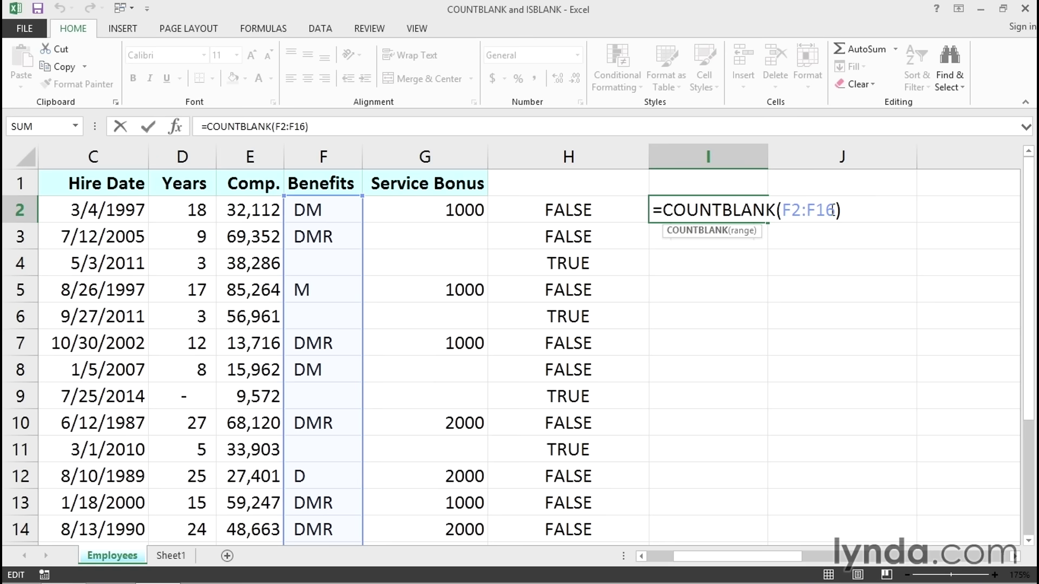
drag(834, 208, 812, 212)
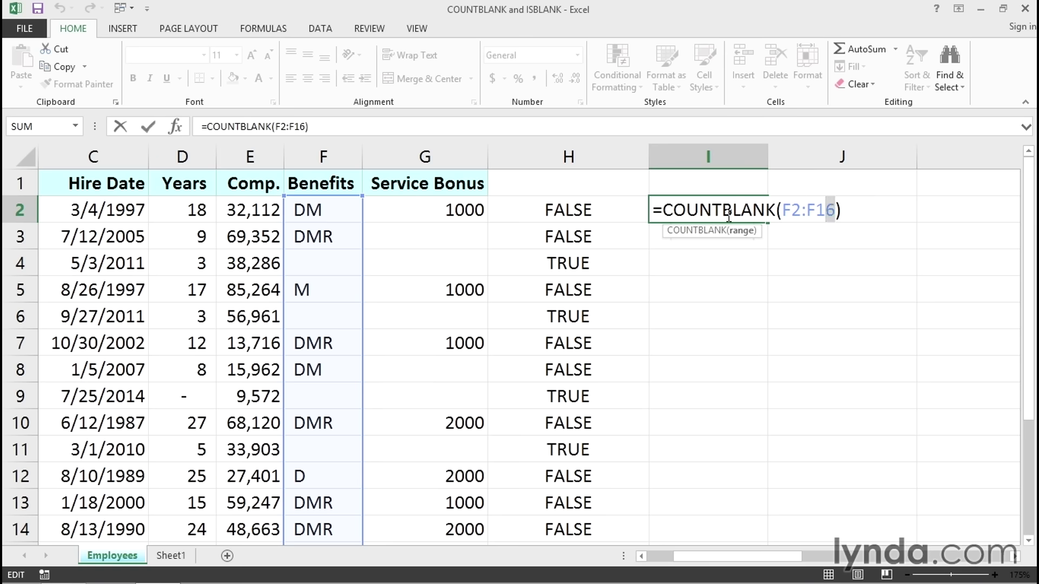
click(724, 260)
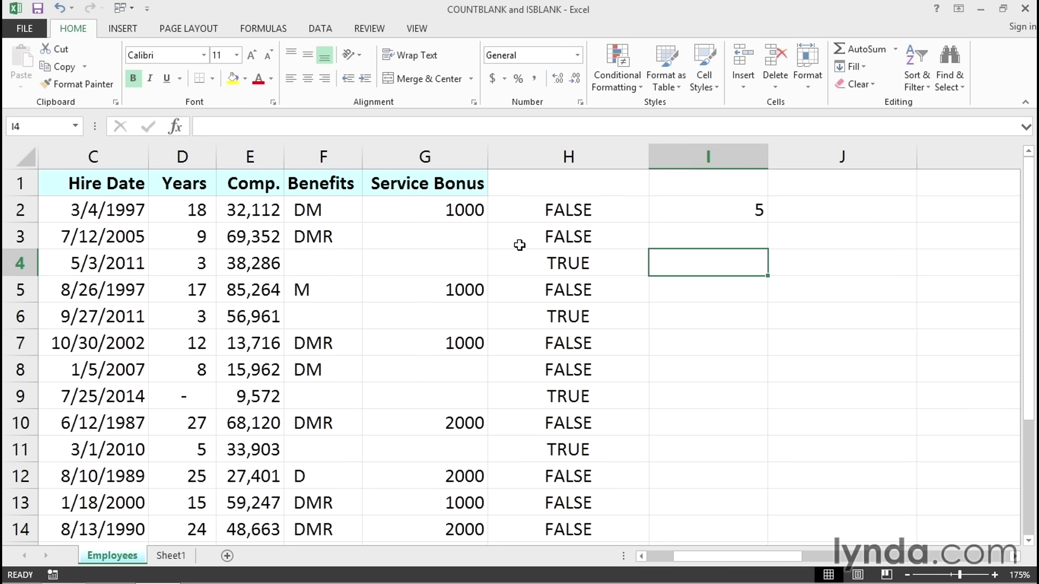
click(328, 204)
click(671, 205)
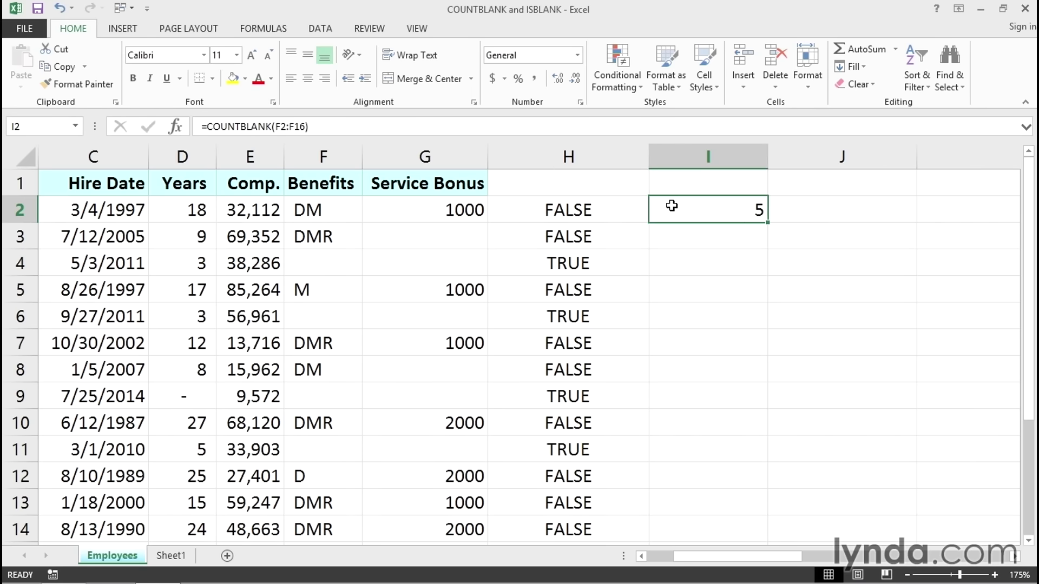
double_click(676, 209)
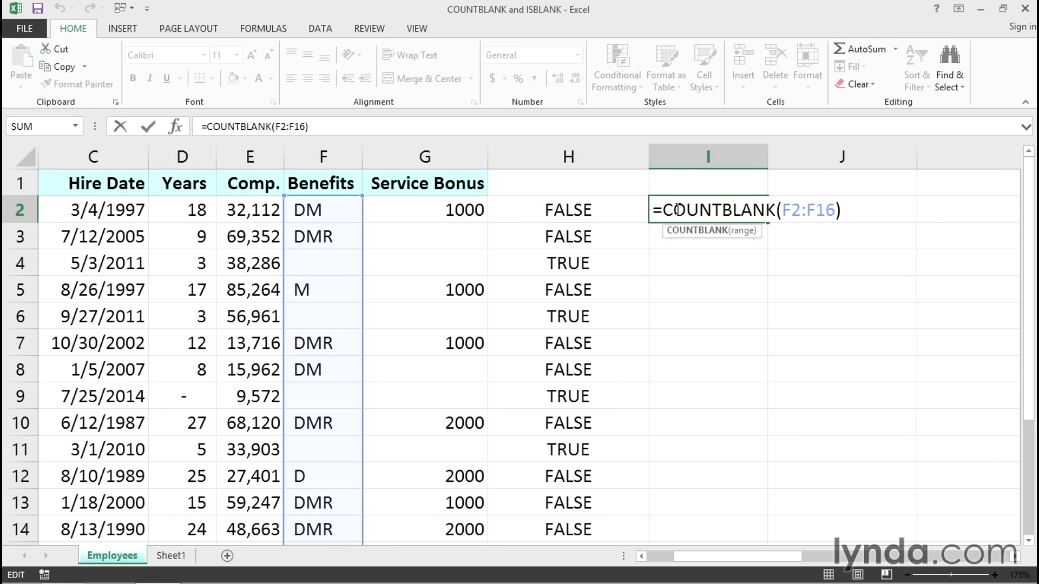
key(Escape)
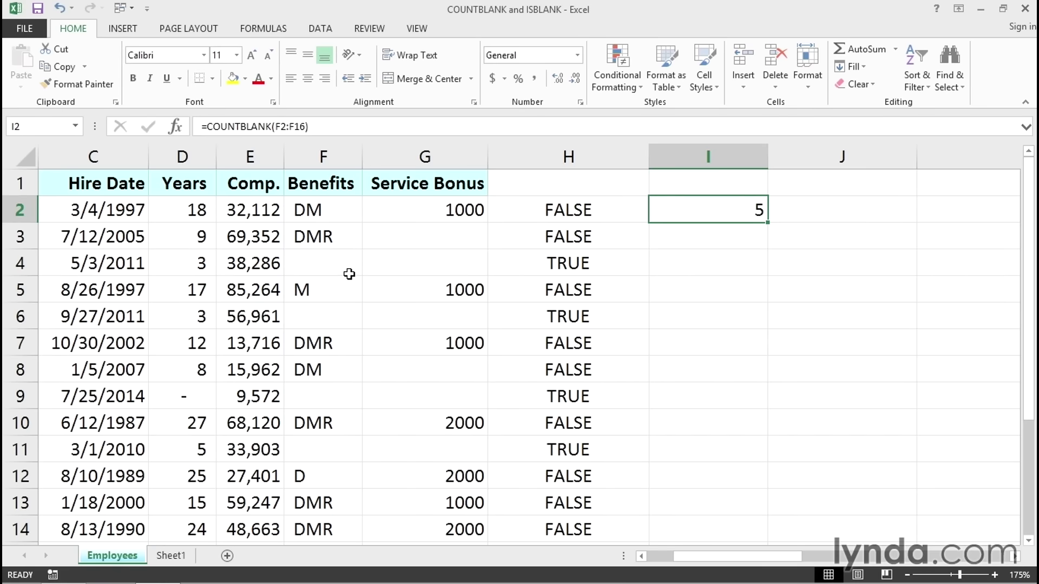
click(330, 267)
Widen Service Bonus column G and inspect G2's nested IF with its empty-text result.
click(328, 316)
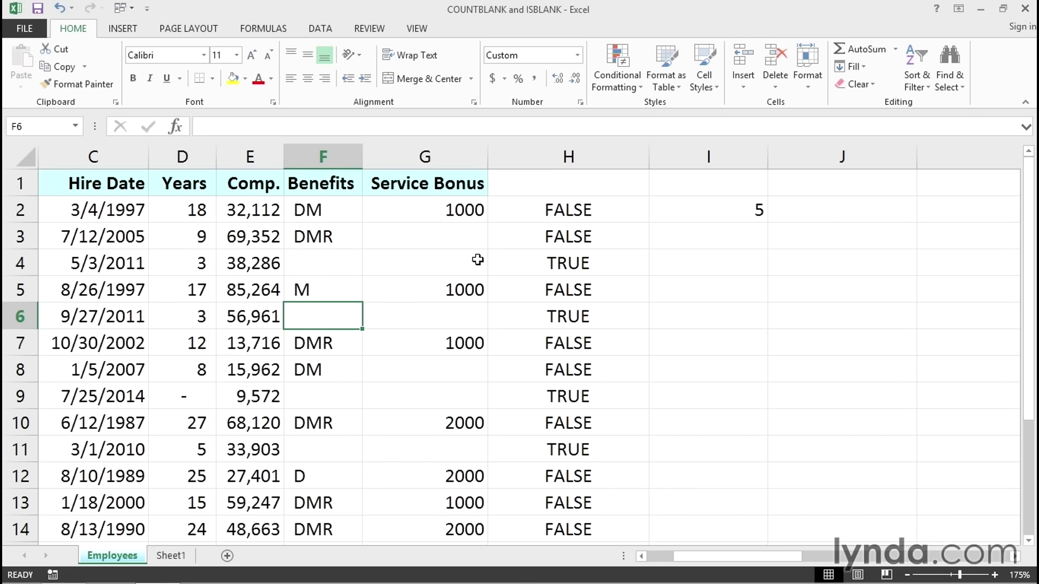
drag(489, 158, 622, 156)
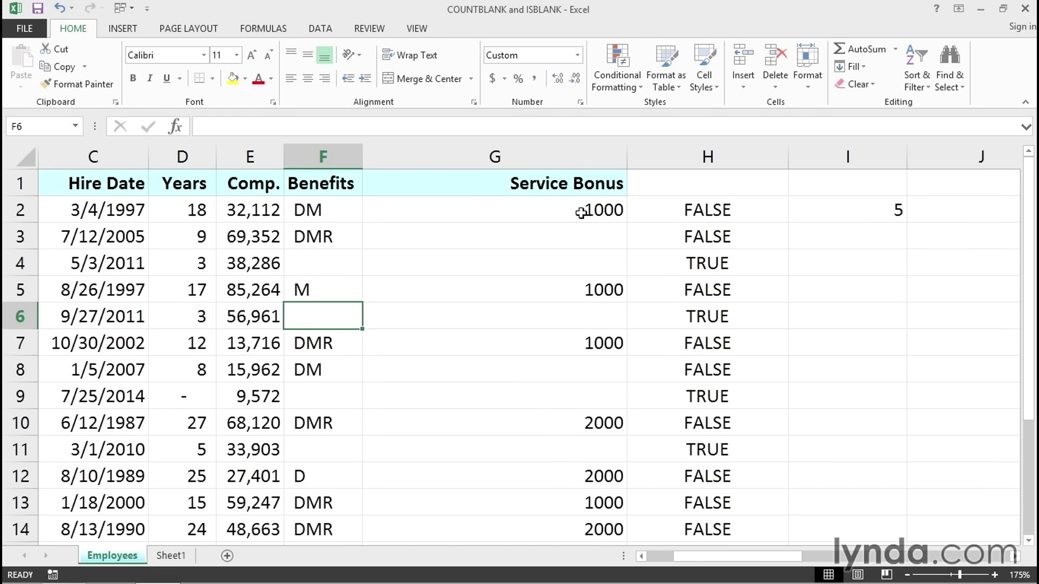
click(556, 211)
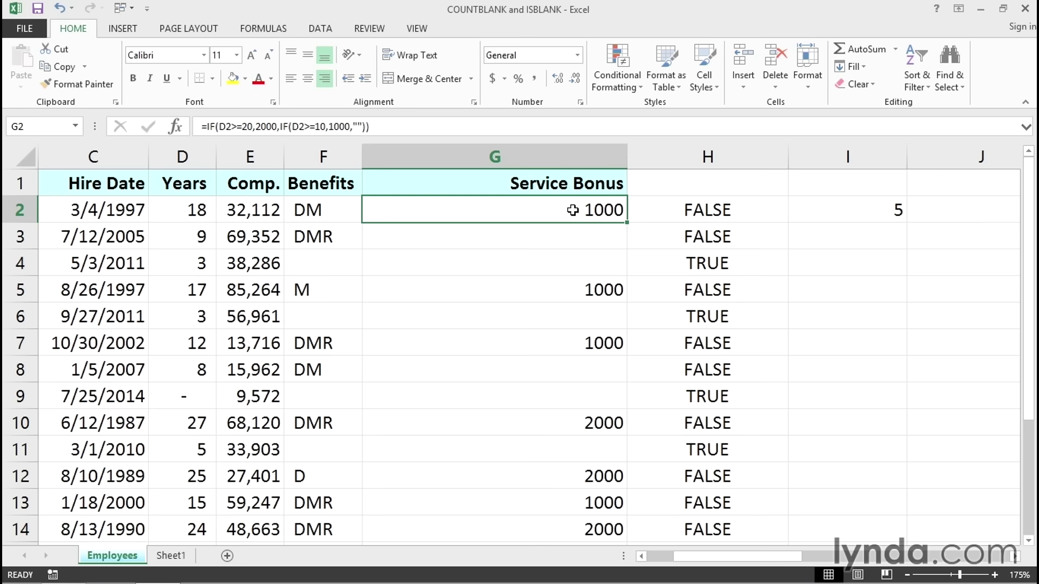
double_click(573, 211)
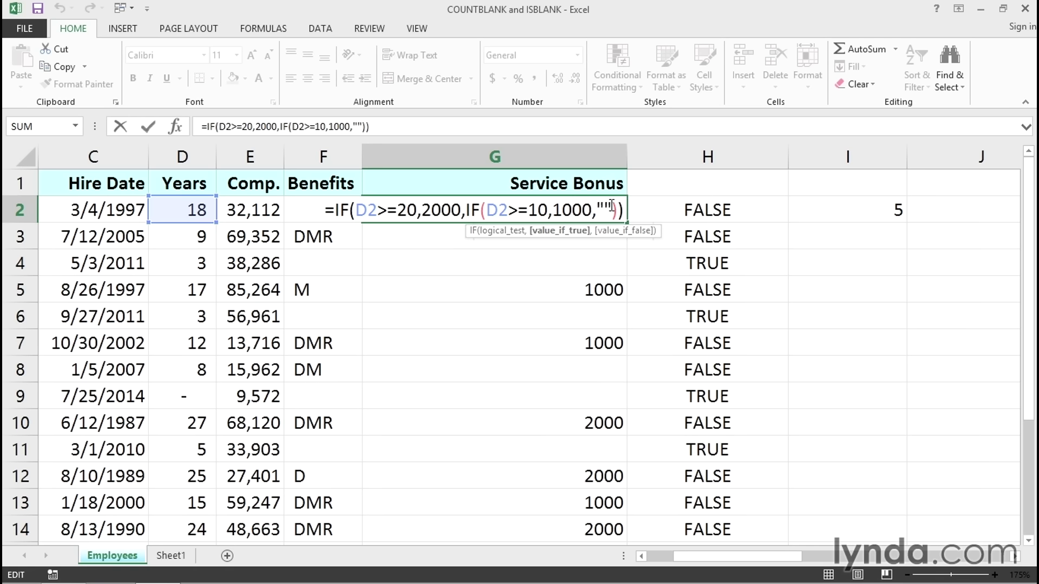
click(612, 209)
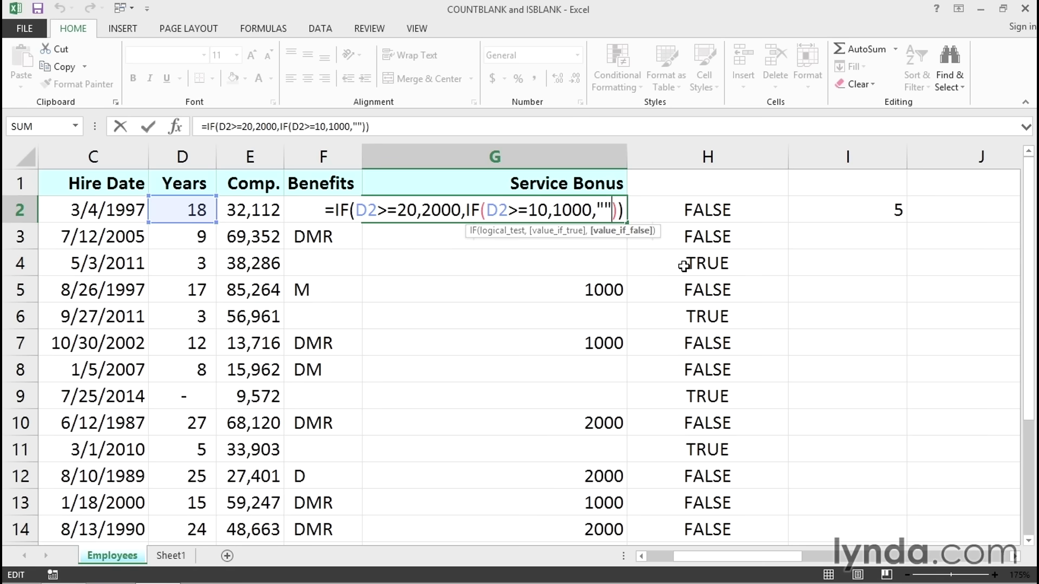
key(Return)
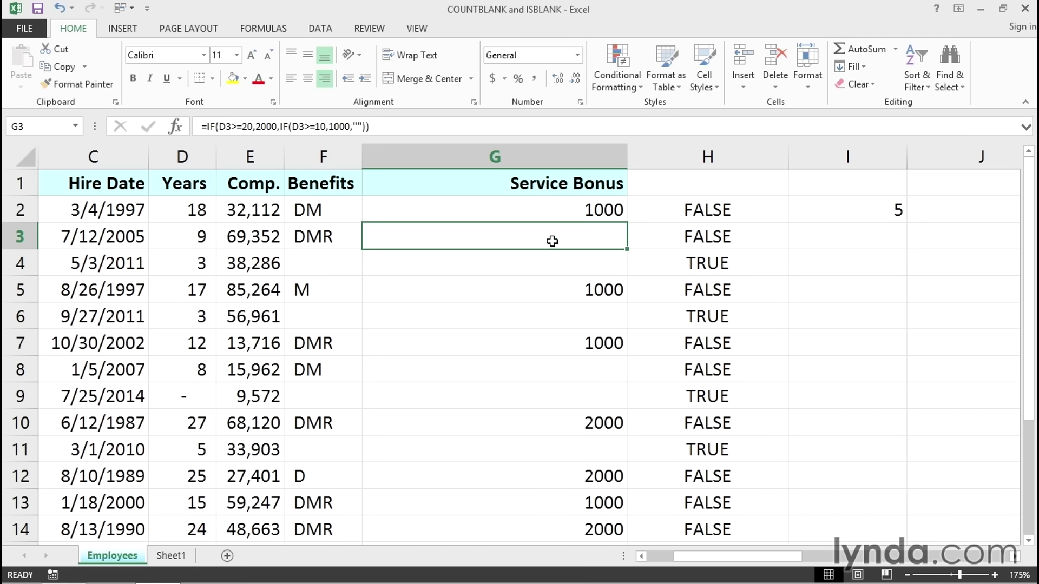
Check the bonus formulas in rows 4 and 5, then open H2's ISBLANK formula.
click(552, 268)
click(557, 294)
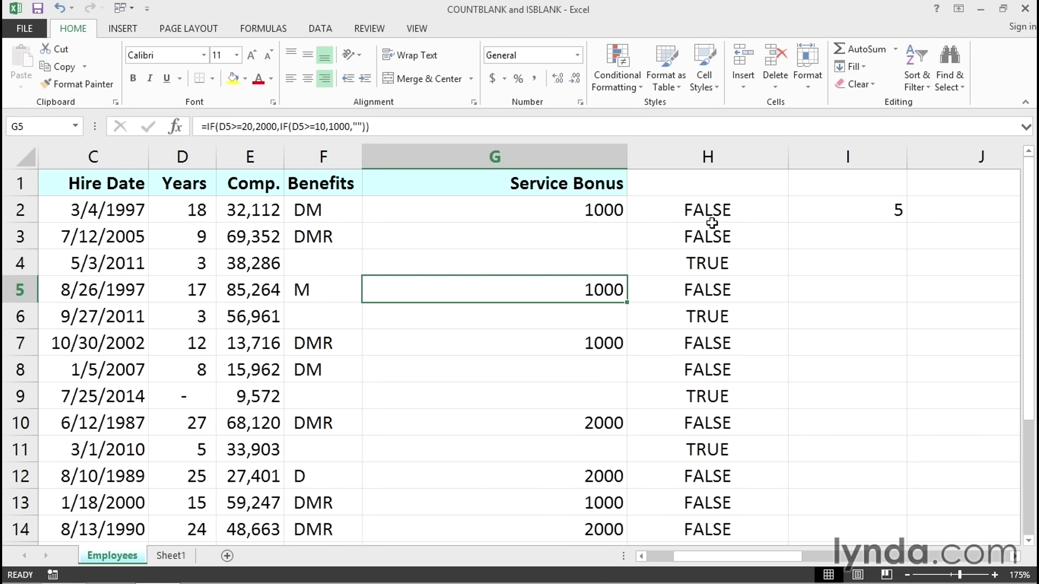
double_click(682, 211)
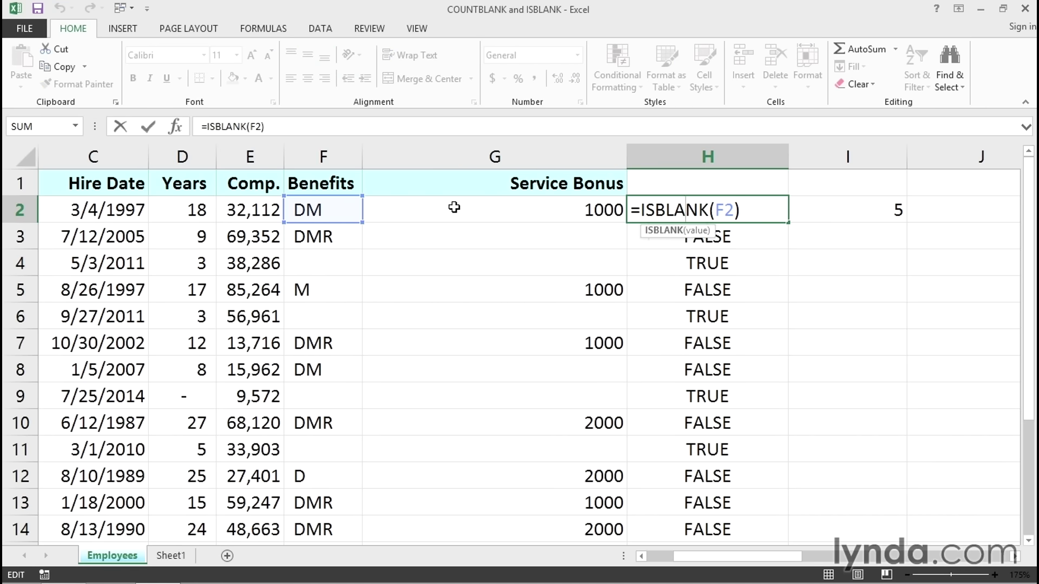
Change H2 to =ISBLANK(G2) and copy it down column H.
drag(725, 211, 714, 211)
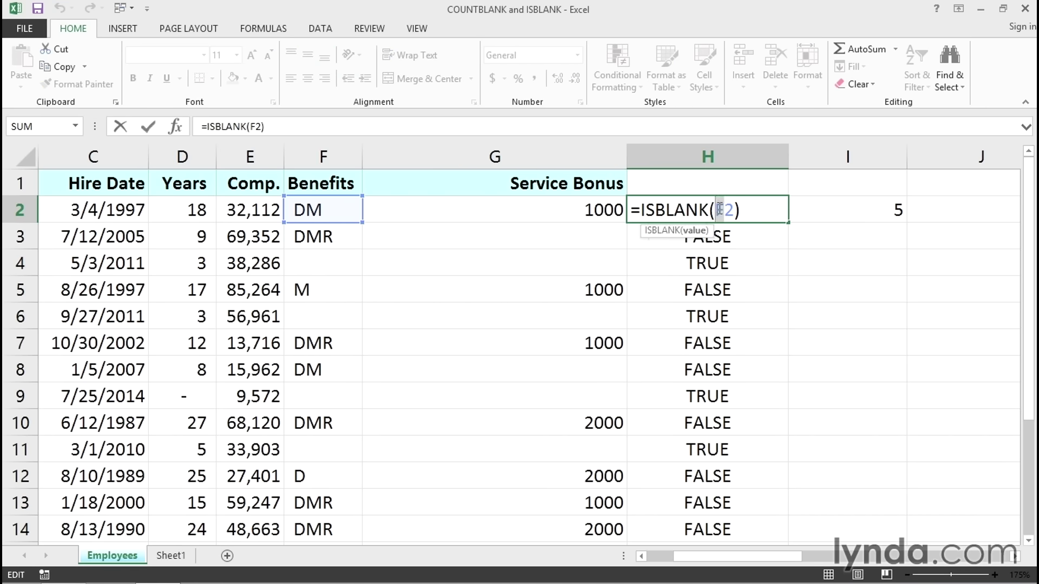
text(g)
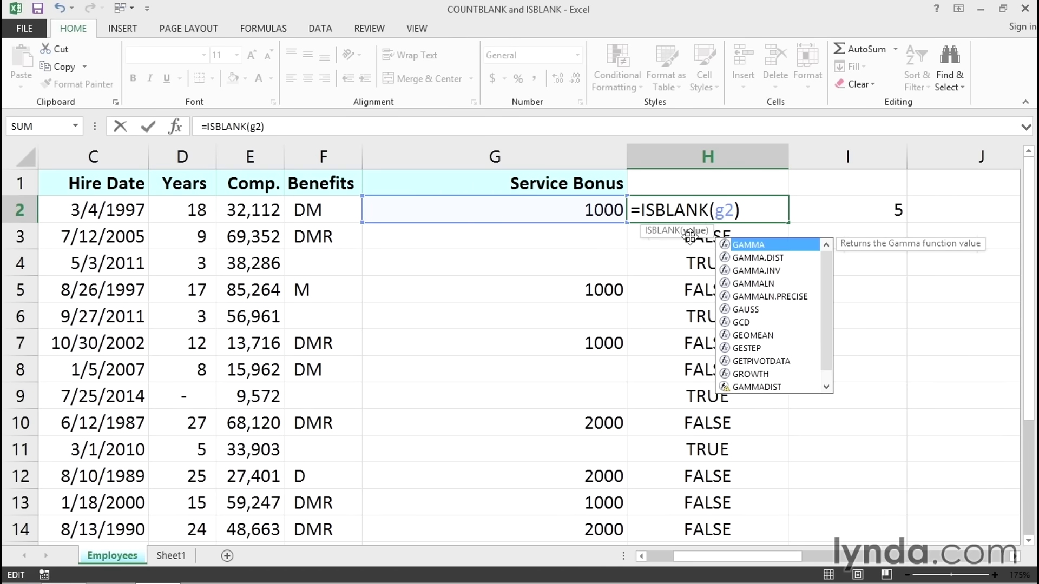
key(Return)
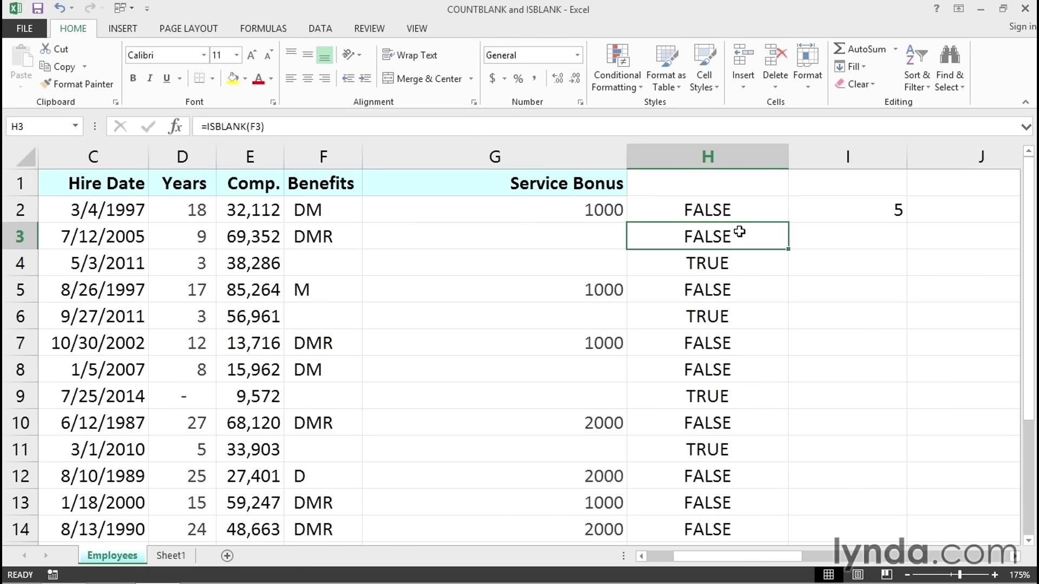
click(691, 205)
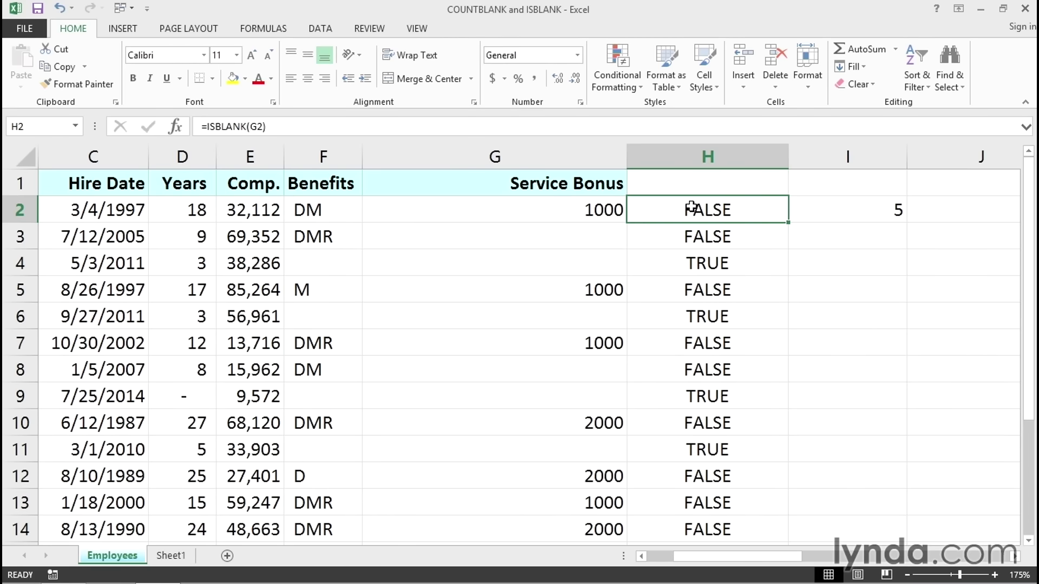
double_click(788, 224)
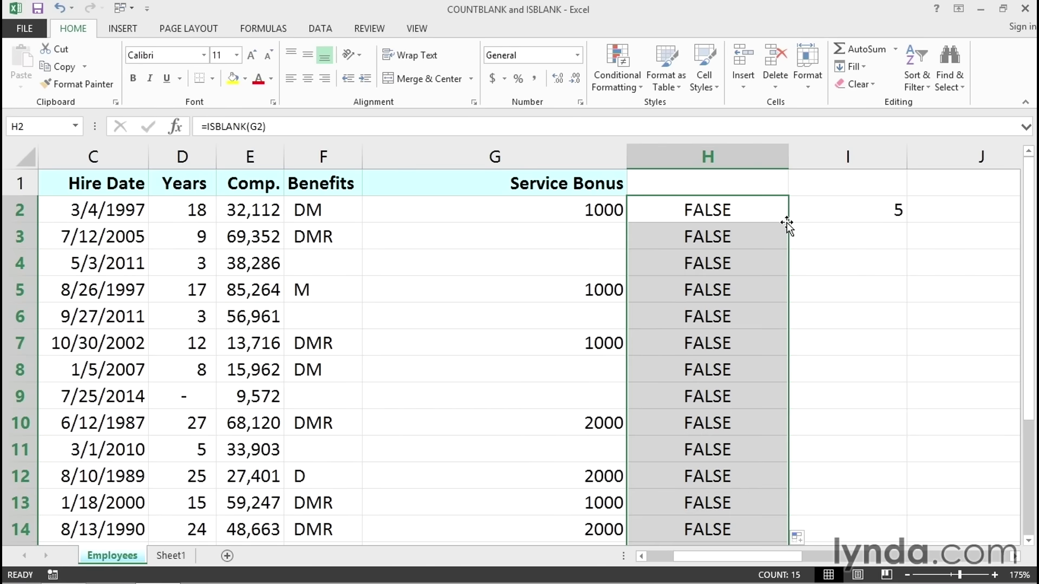
Inspect G3's empty-text bonus formula and H3's ISBLANK check returning FALSE.
click(592, 233)
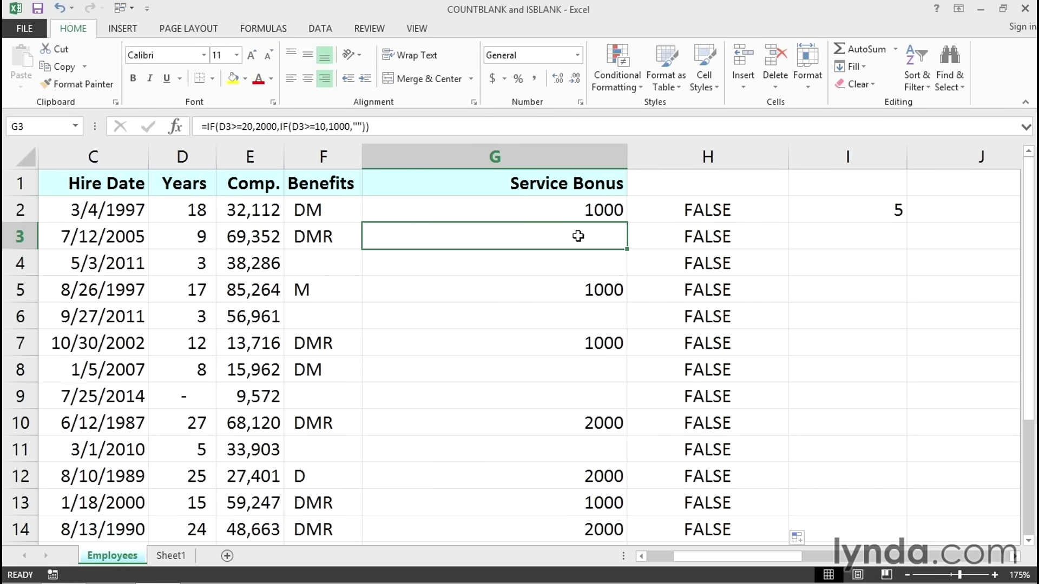
double_click(578, 236)
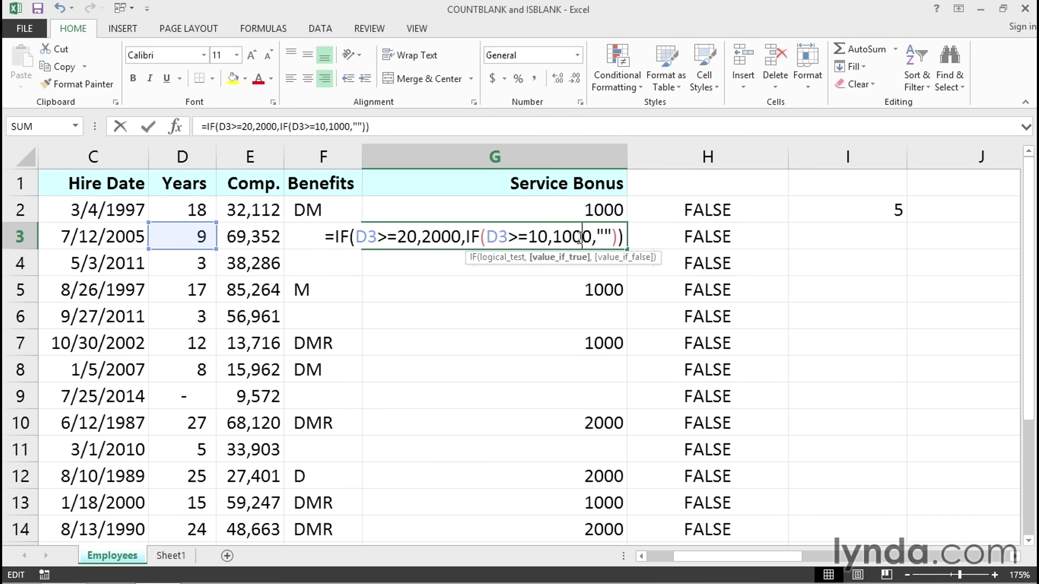
click(604, 235)
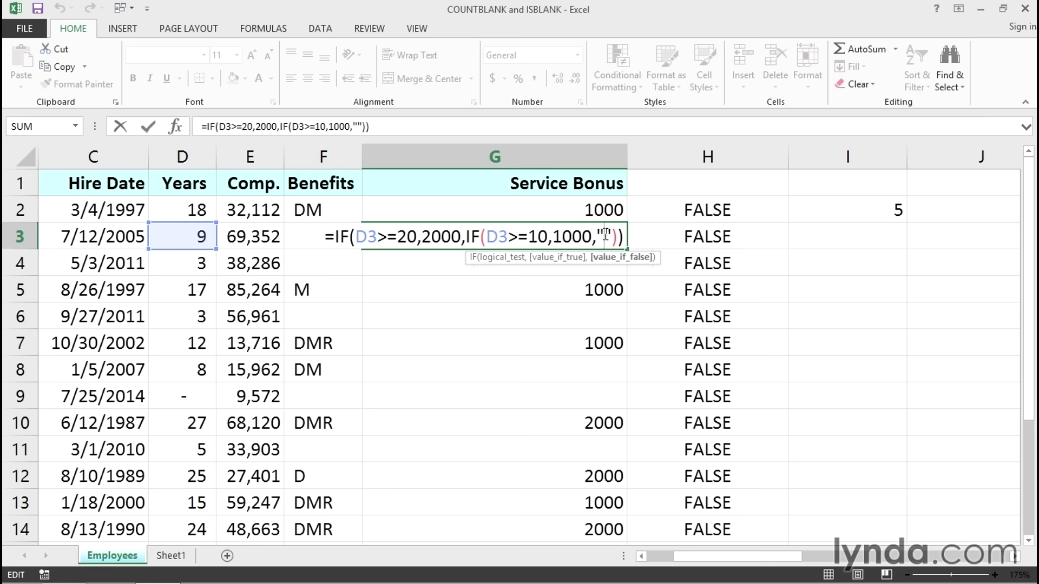
key(Escape)
click(677, 236)
double_click(693, 236)
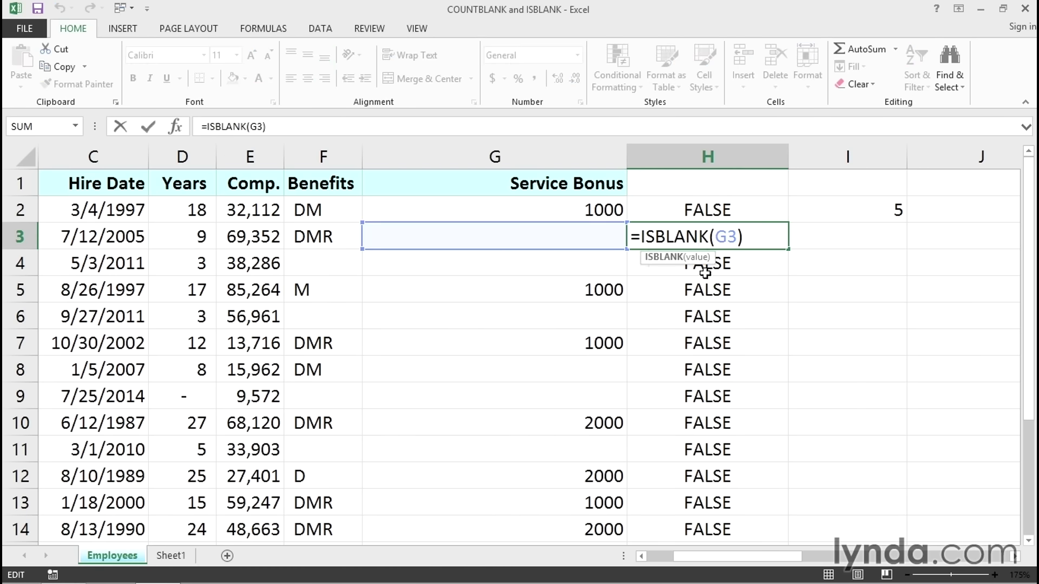
key(Escape)
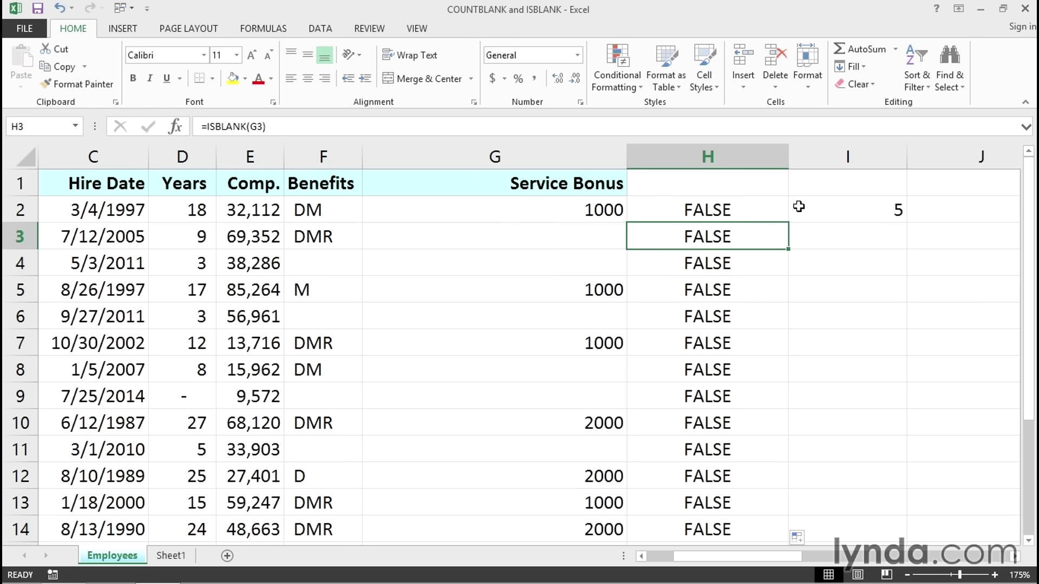
Change I2 to =COUNTBLANK(G2:G16), which returns 8.
click(799, 209)
double_click(800, 208)
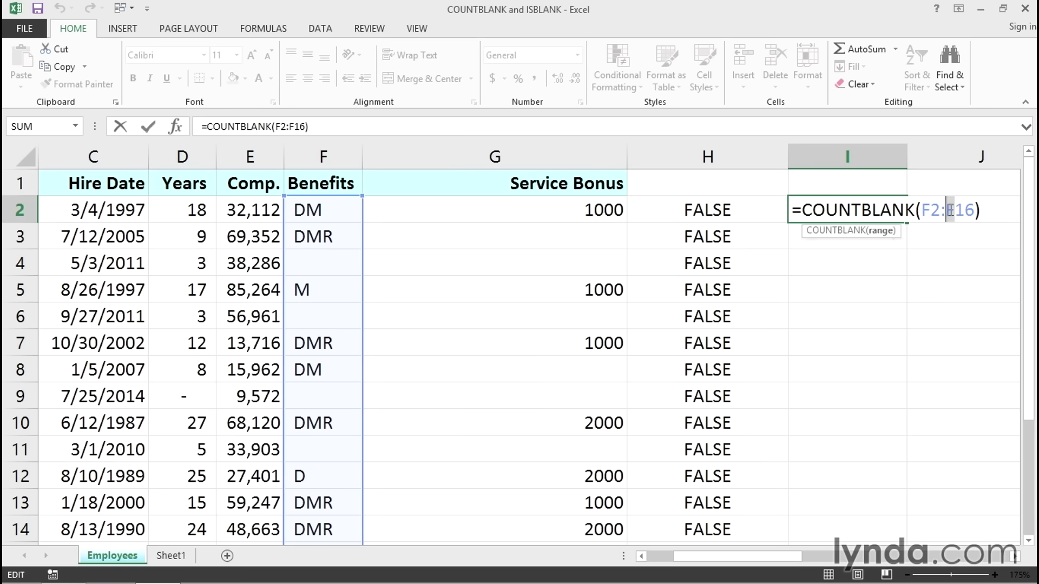
text(g)
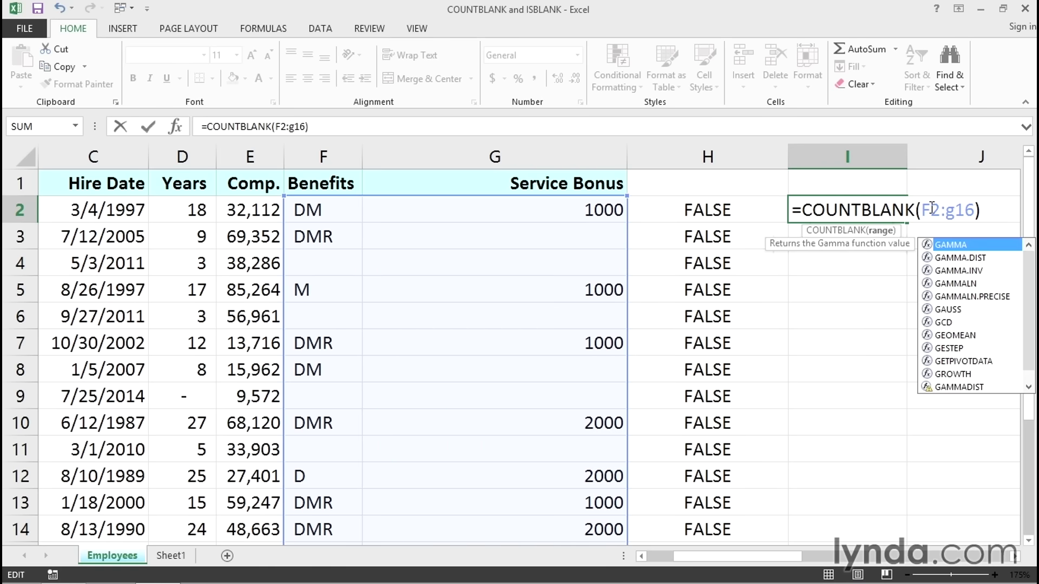
drag(930, 210, 923, 210)
text(f)
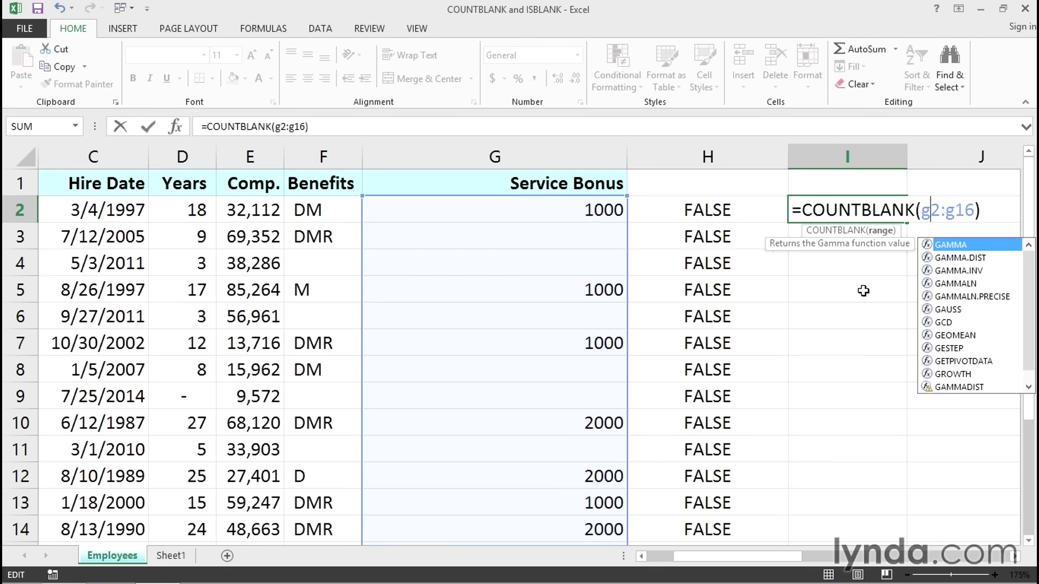
key(Return)
Highlight the empty-looking bonus cells G3, G4, G6, G8 and G9.
click(868, 215)
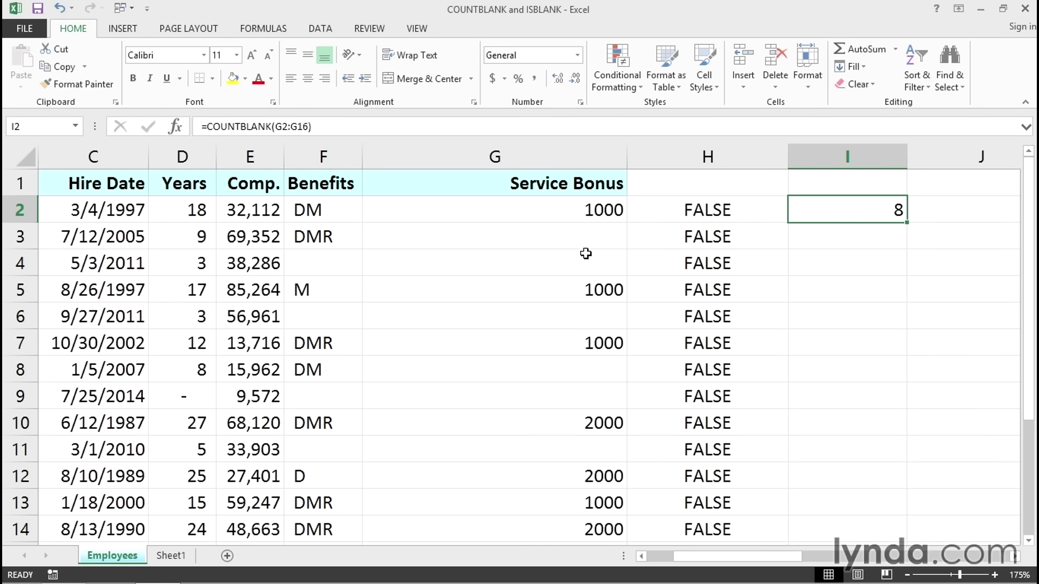
drag(559, 237, 563, 272)
click(563, 316)
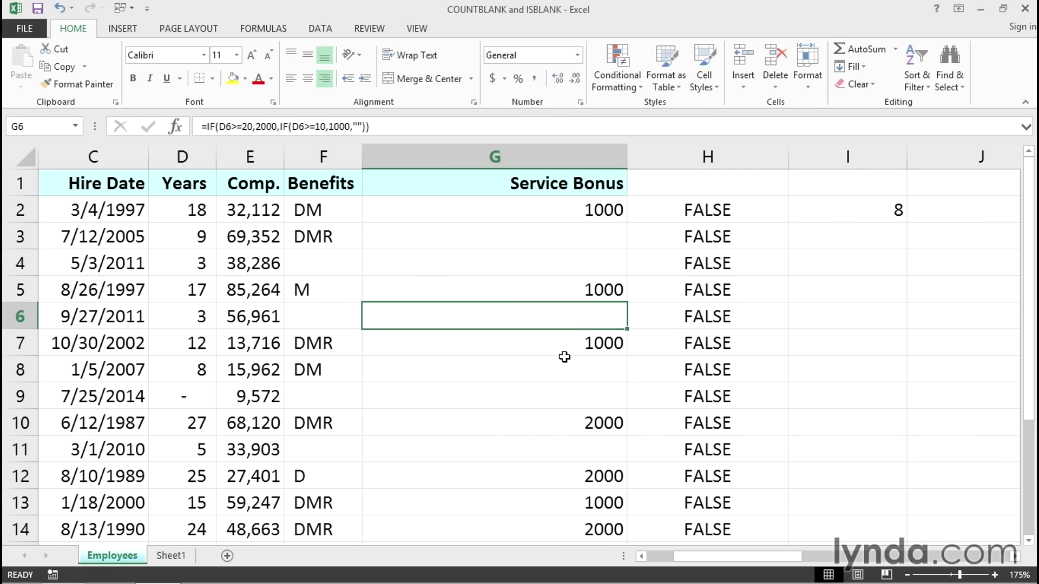
click(564, 370)
click(568, 395)
scroll(619, 406, down, 3)
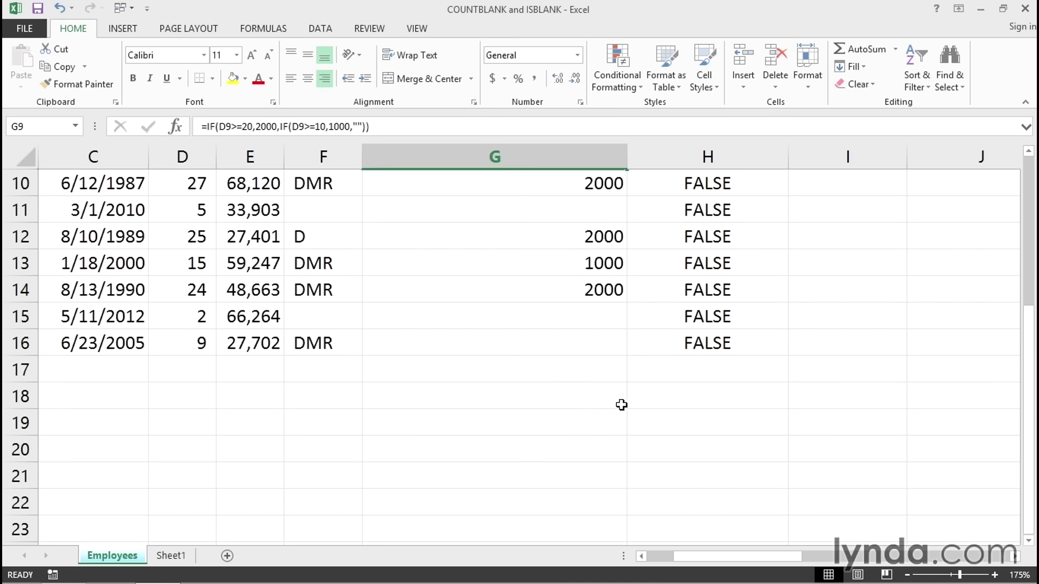
scroll(625, 404, up, 3)
Review I2's count formula and the empty-text result in G3's IF formula.
click(807, 210)
double_click(803, 210)
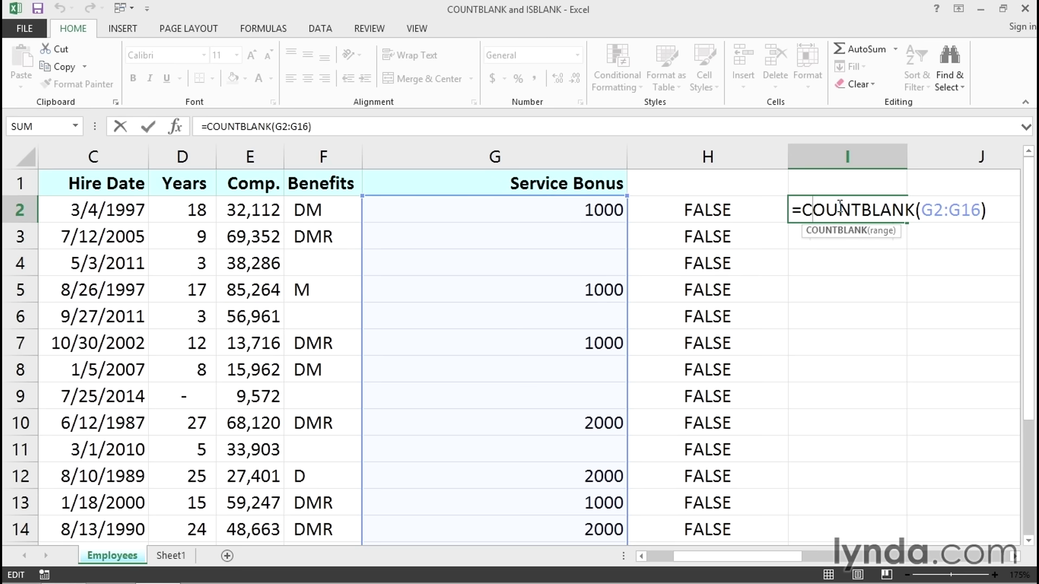
double_click(580, 236)
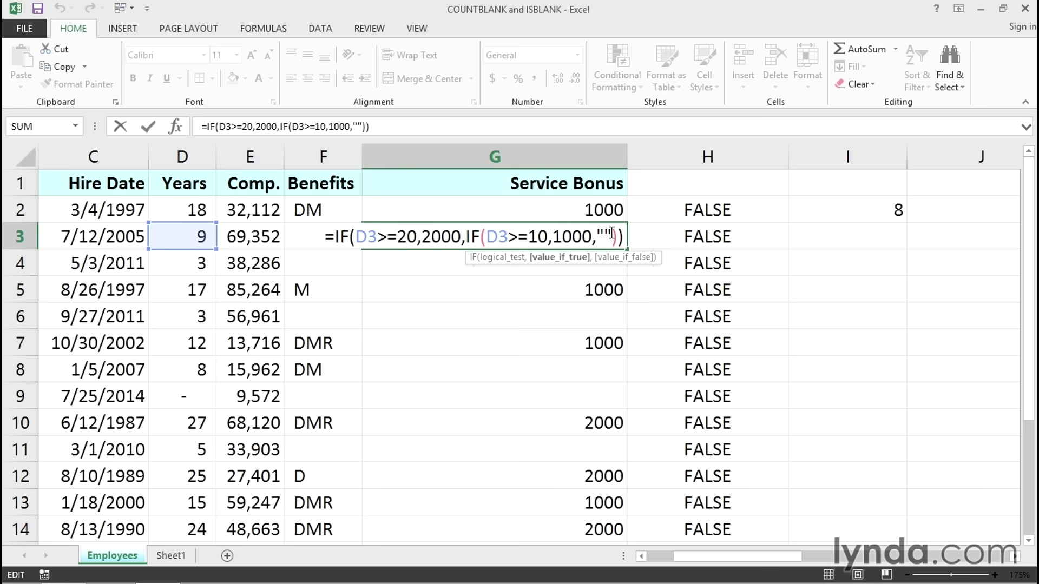
drag(612, 234, 597, 236)
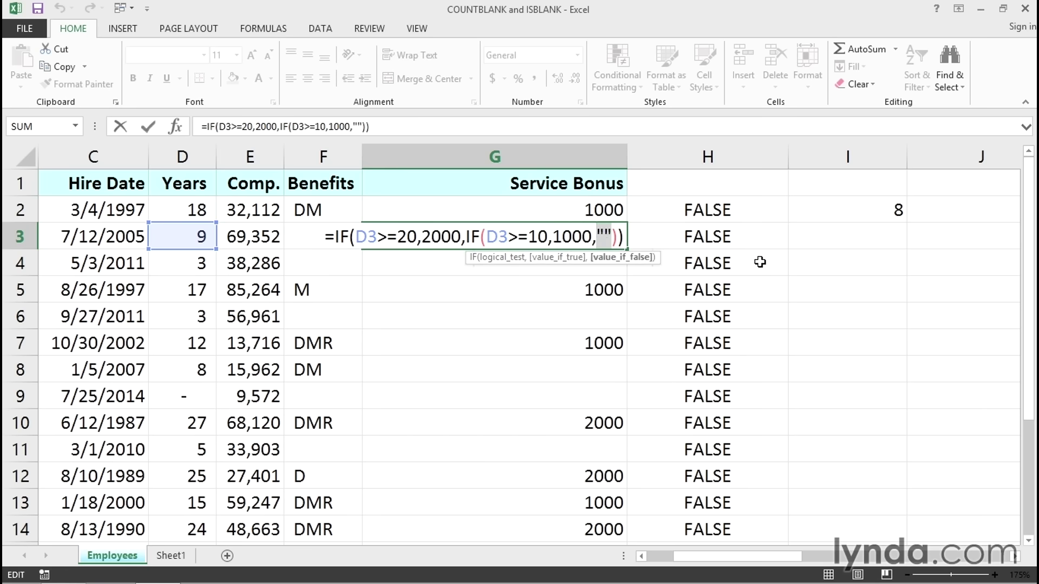
click(830, 280)
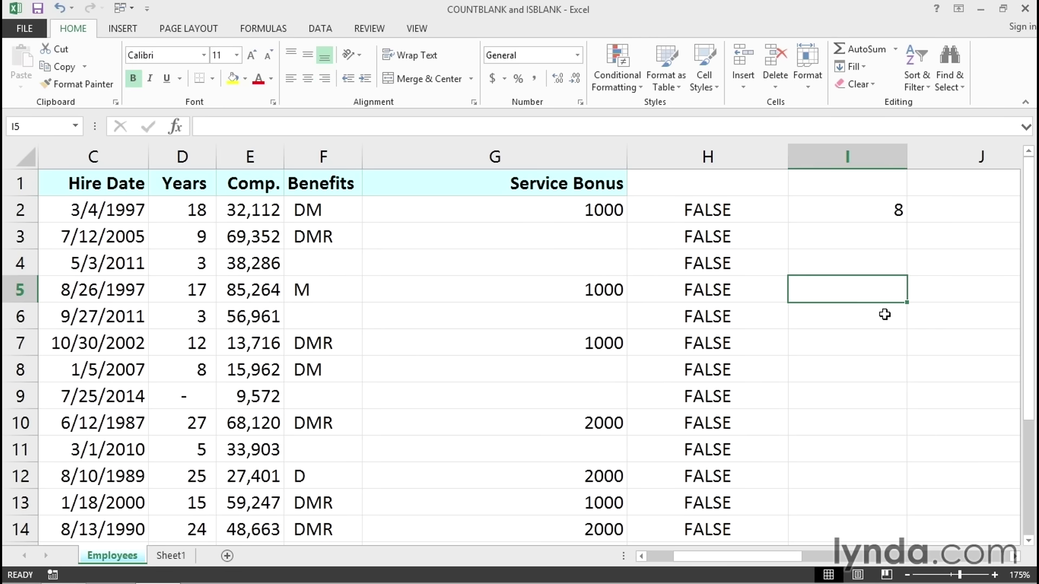
click(196, 212)
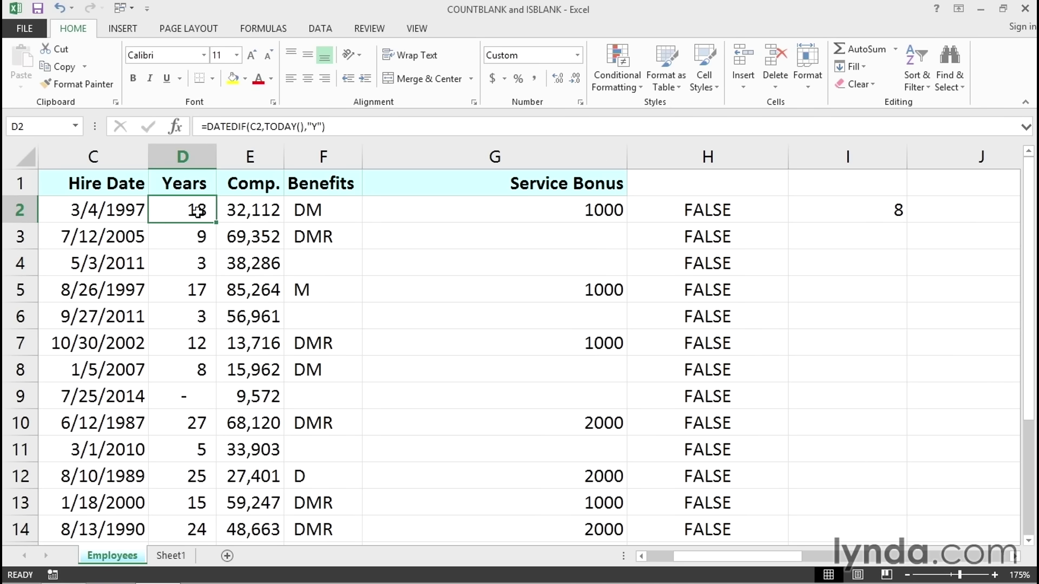
Delete column H's FALSE results and AutoFit column G to its Service Bonus heading.
click(703, 157)
key(Delete)
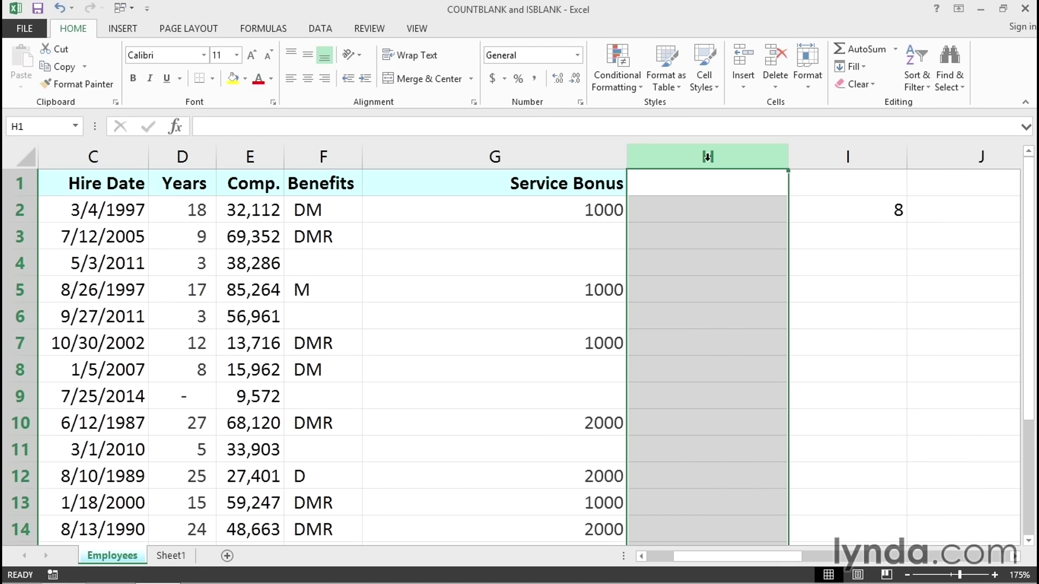
click(765, 229)
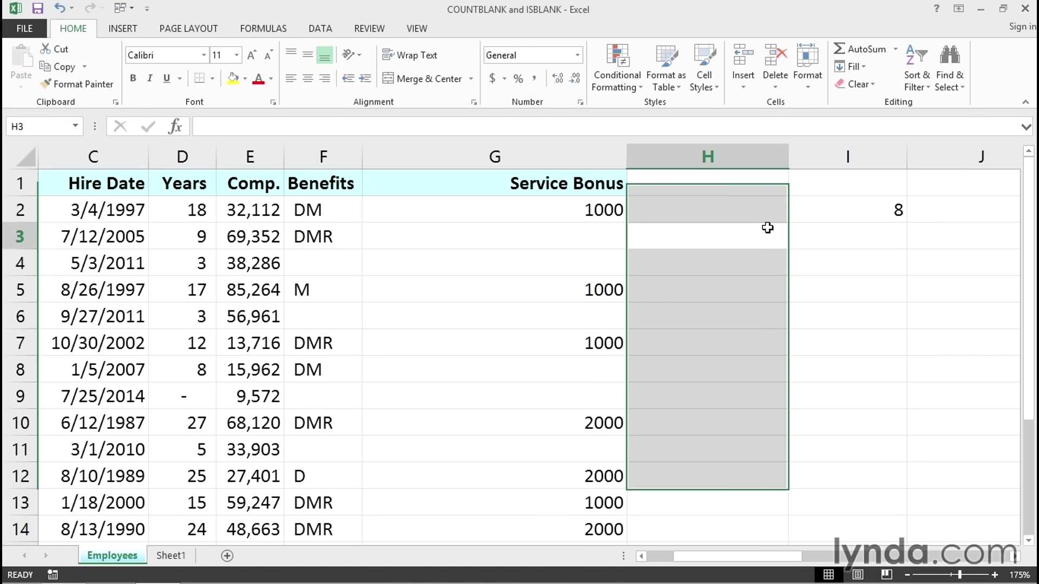
click(582, 158)
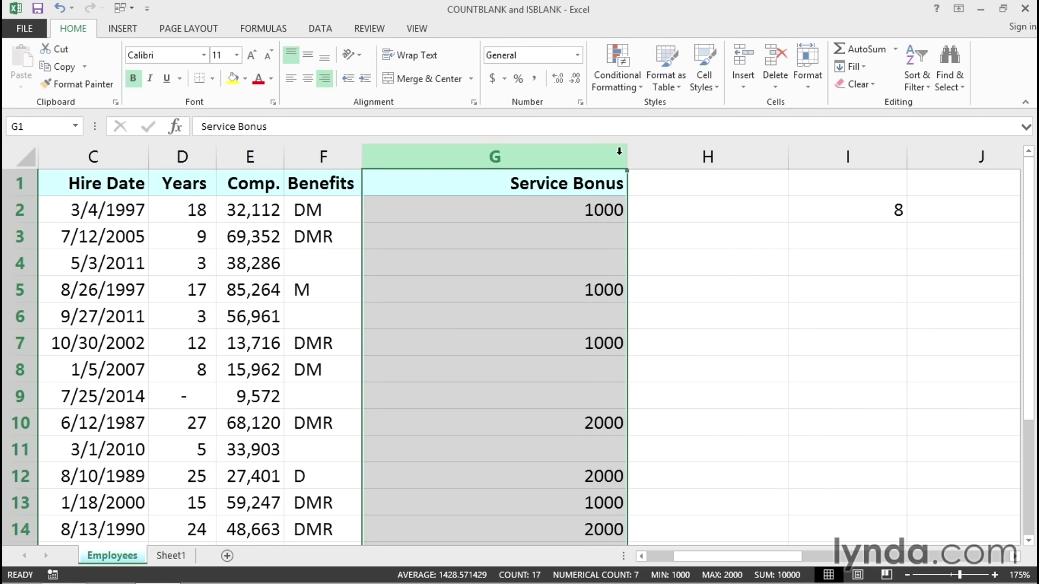
double_click(624, 155)
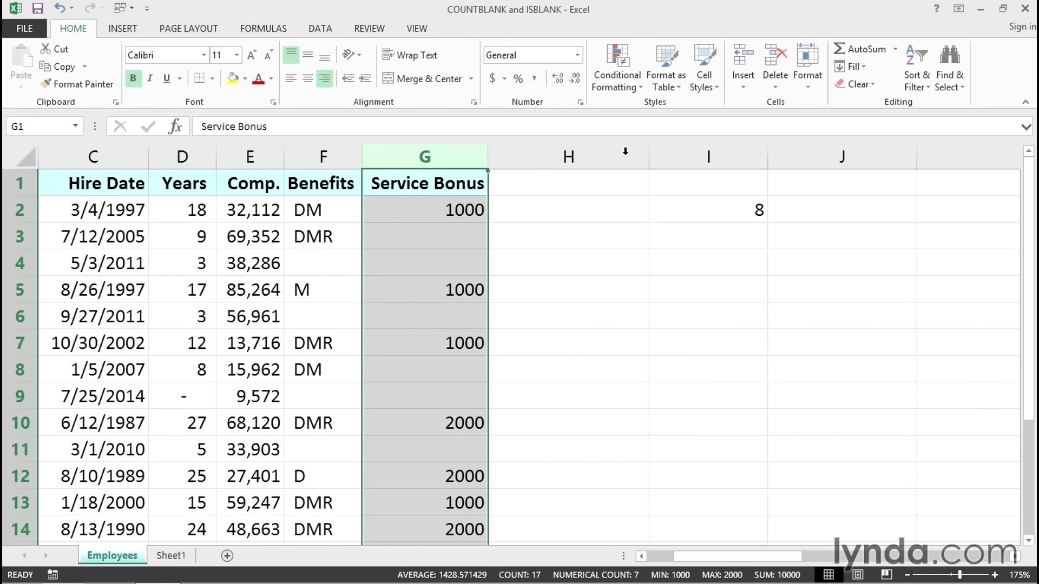
click(253, 241)
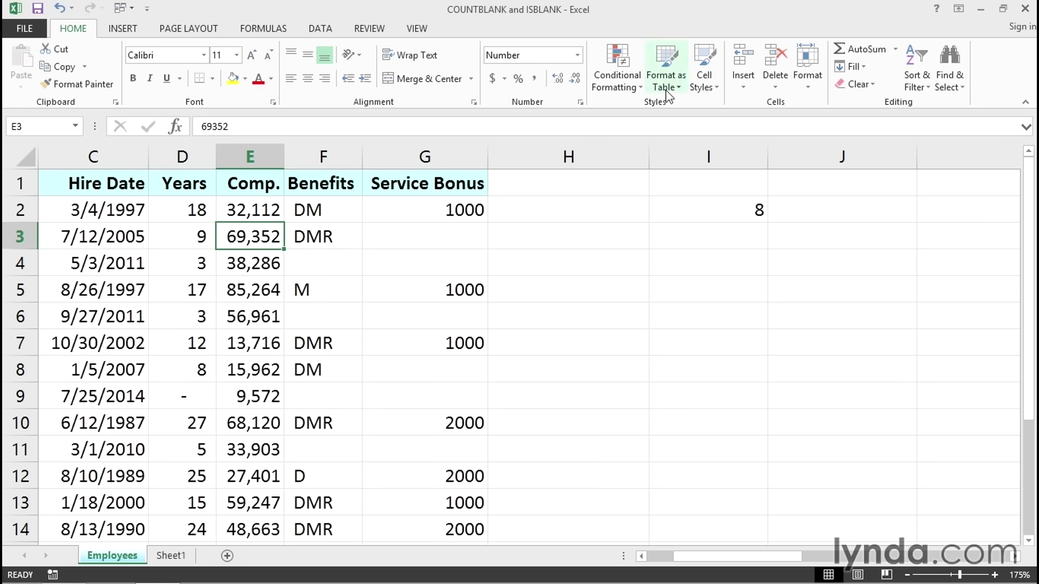
Convert A1:G17 into Table1 with headers using Insert > Table.
click(126, 32)
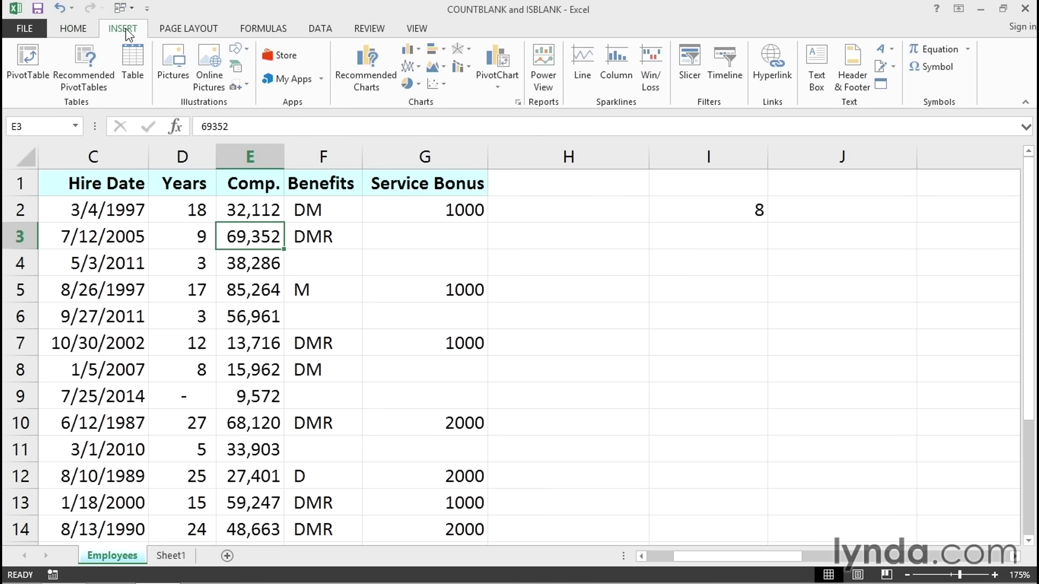
click(134, 85)
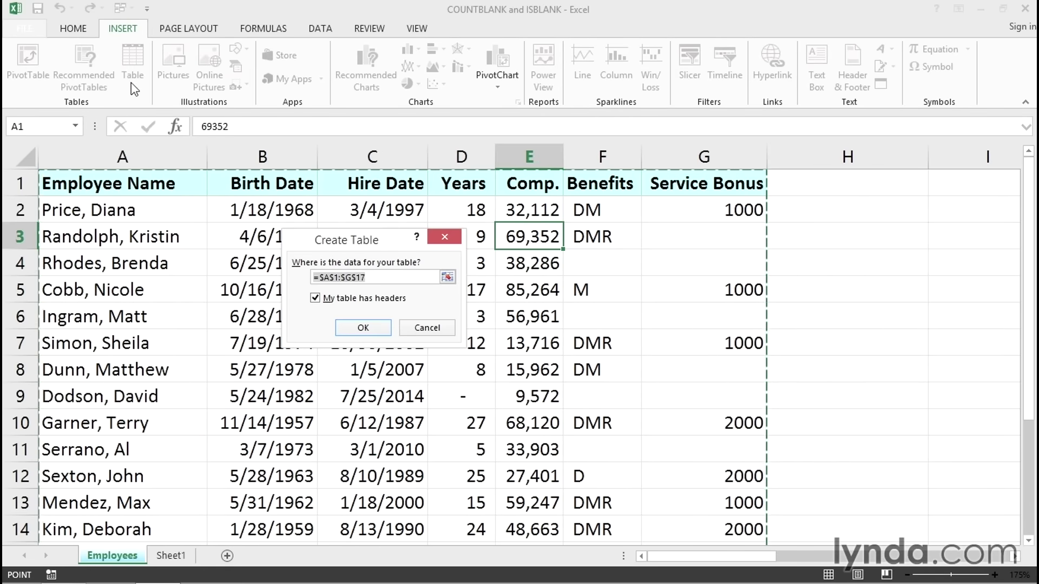
click(350, 330)
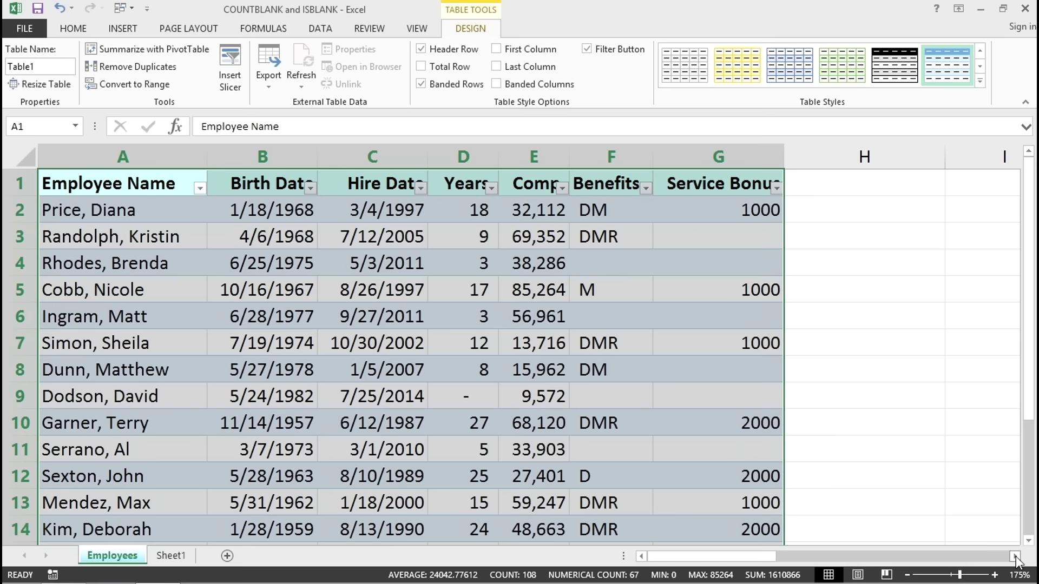
click(1015, 557)
click(1015, 557)
click(1016, 557)
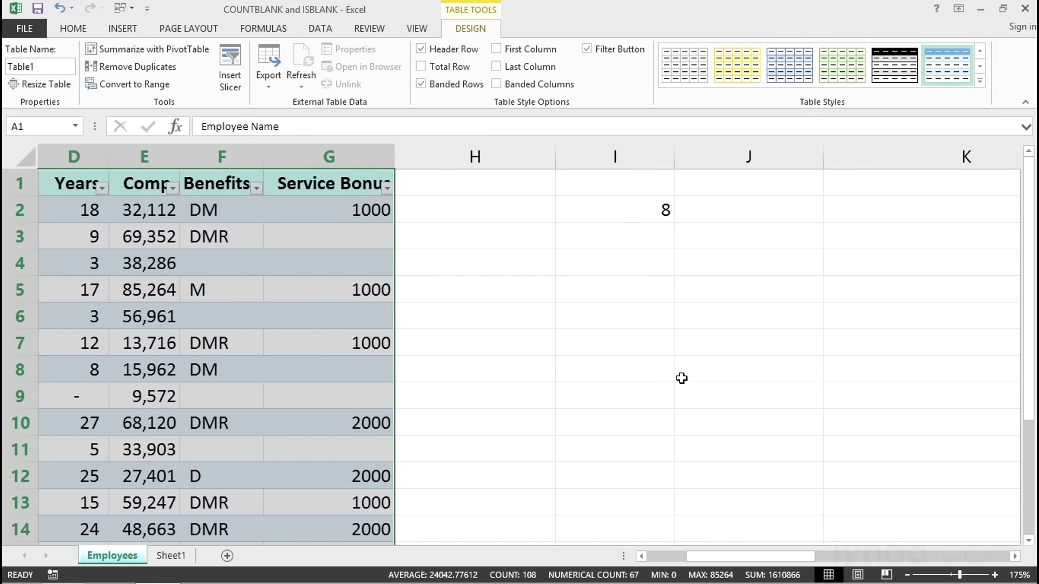
click(592, 229)
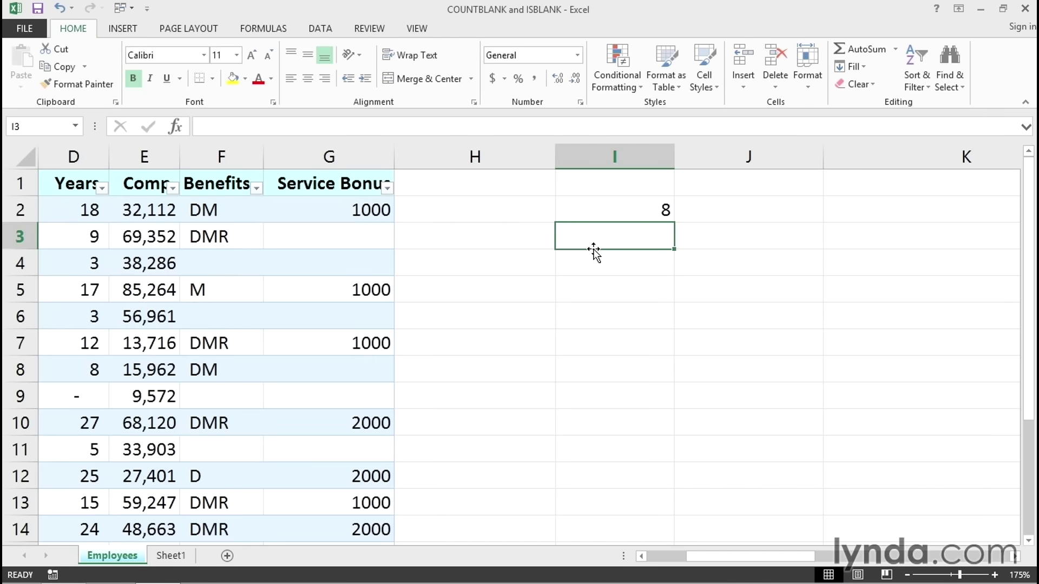
Enter =COUNTBLANK(F:F) in I3, returning 1048565.
text(=coun)
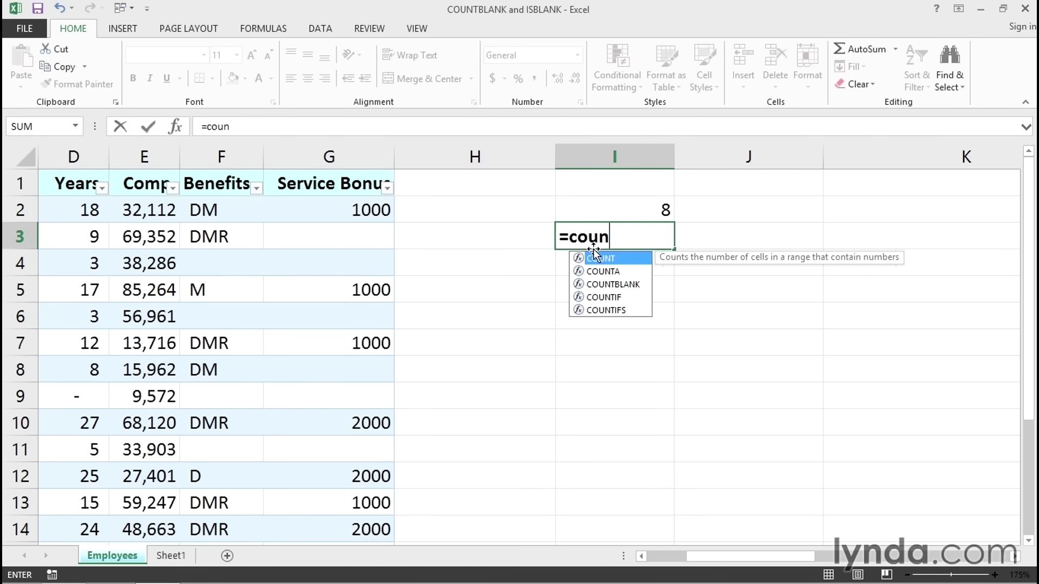
text(tblank()
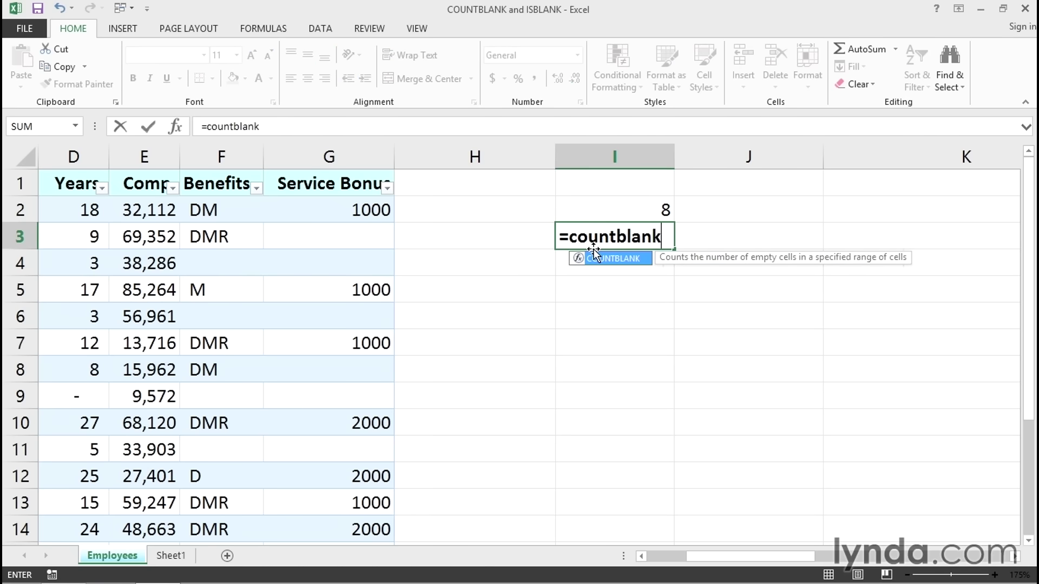
click(223, 157)
key(Return)
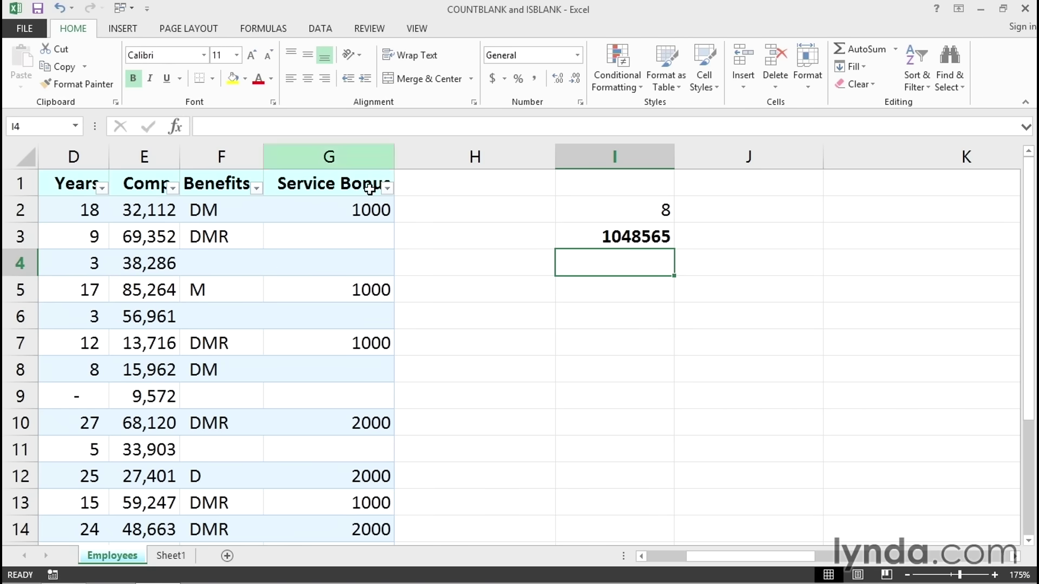
Enter =COUNTBLANK(Table1[Benefits]) in I4 using the autocomplete suggestions.
text(=)
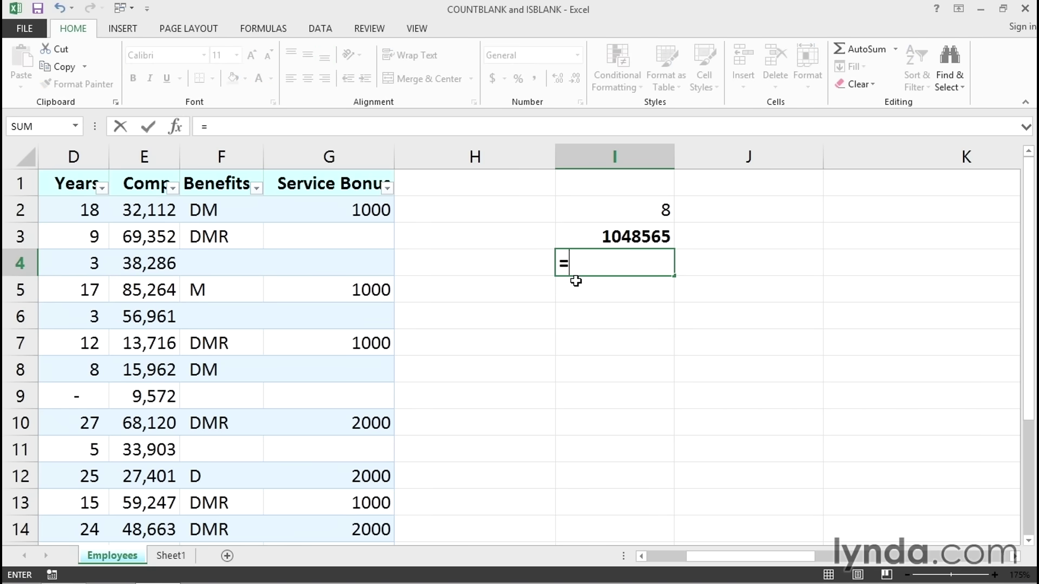
text(countbl)
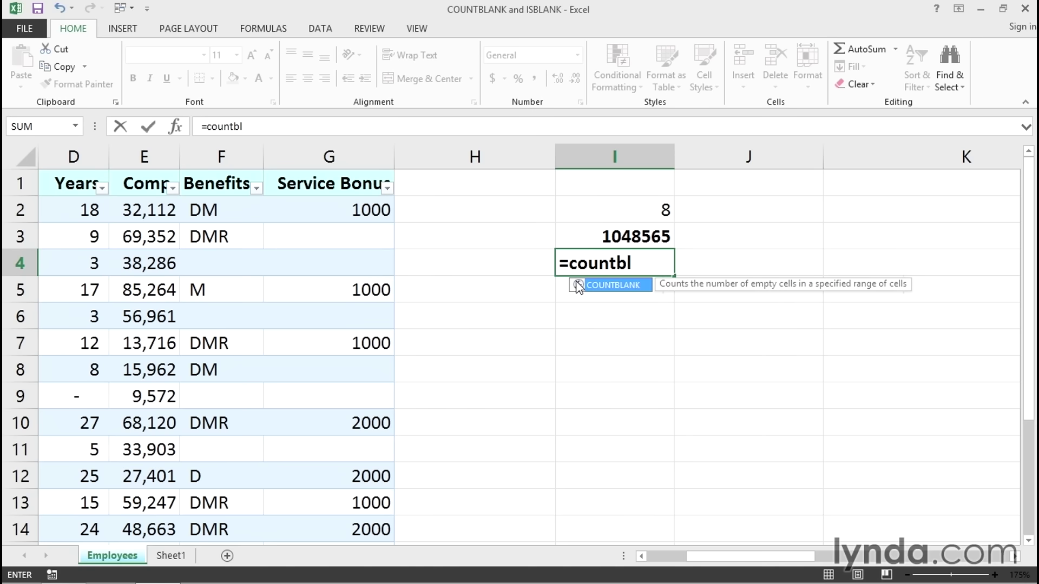
text(ank()
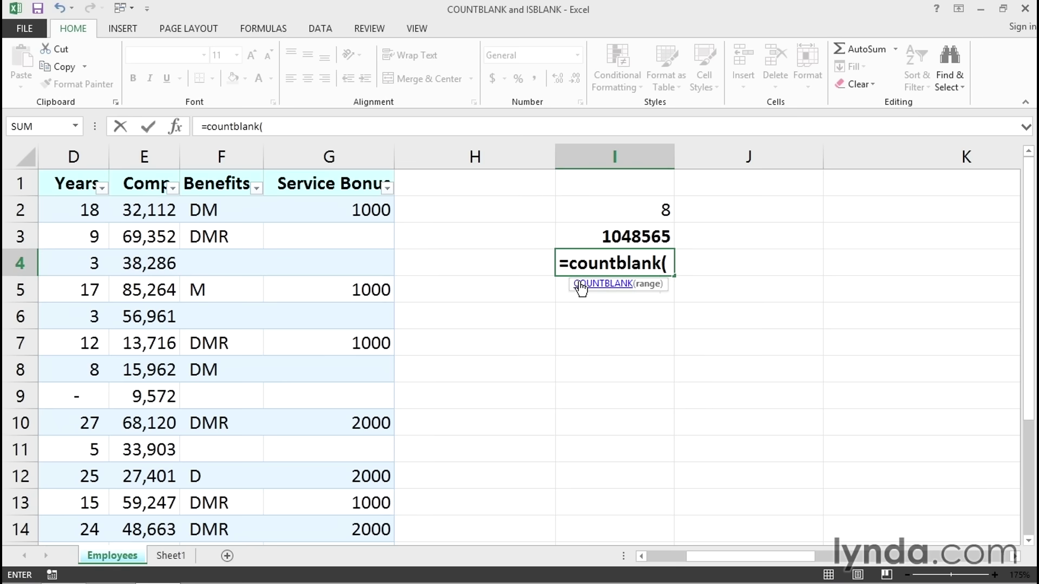
text(t)
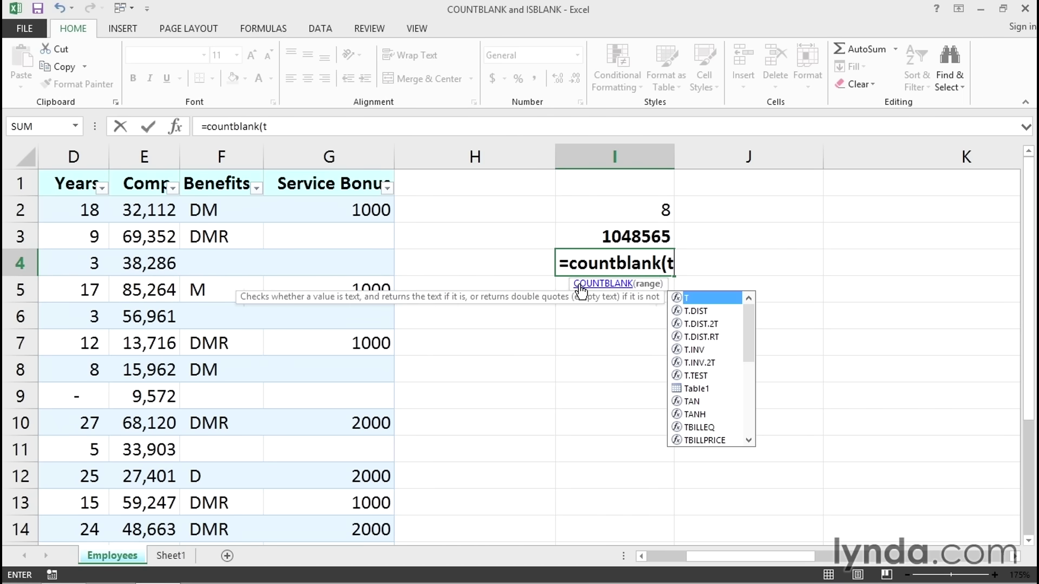
click(689, 389)
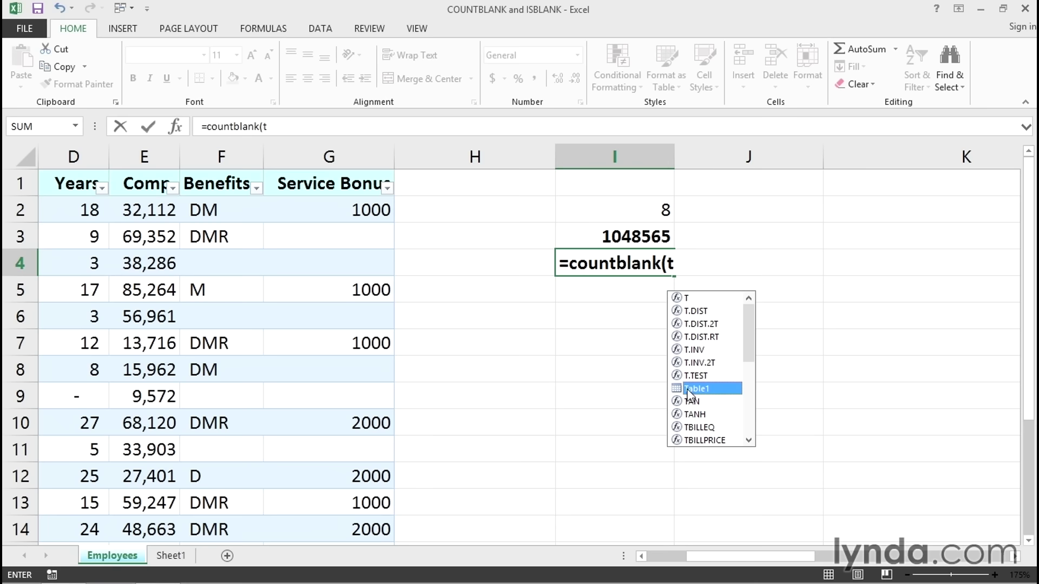
double_click(689, 389)
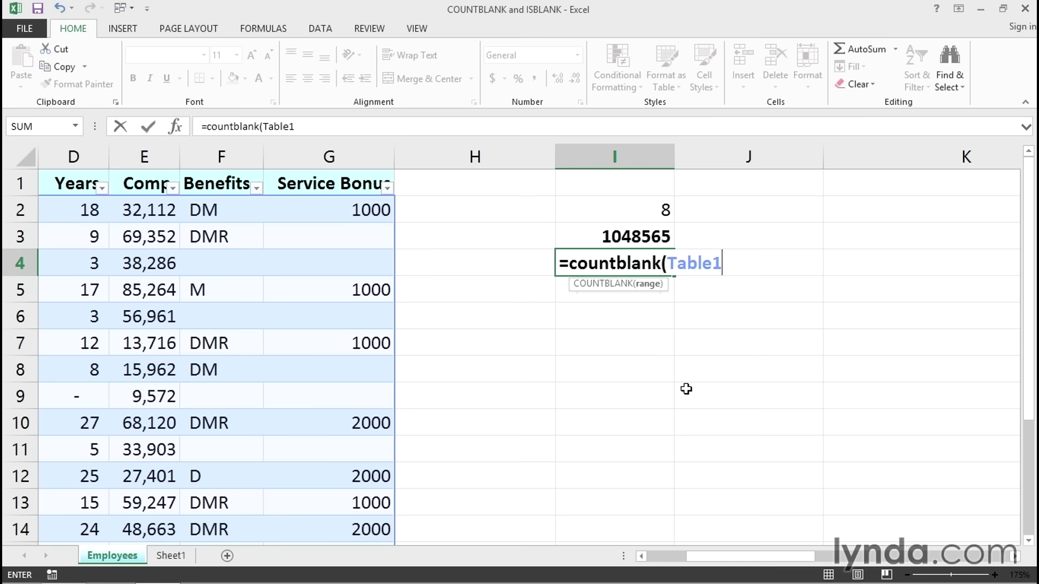
text([)
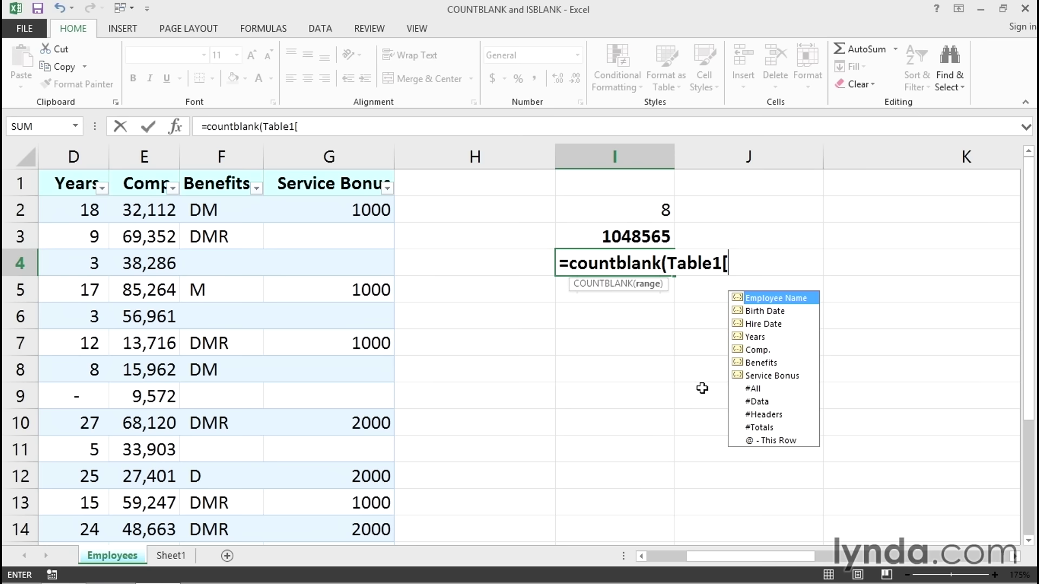
click(758, 363)
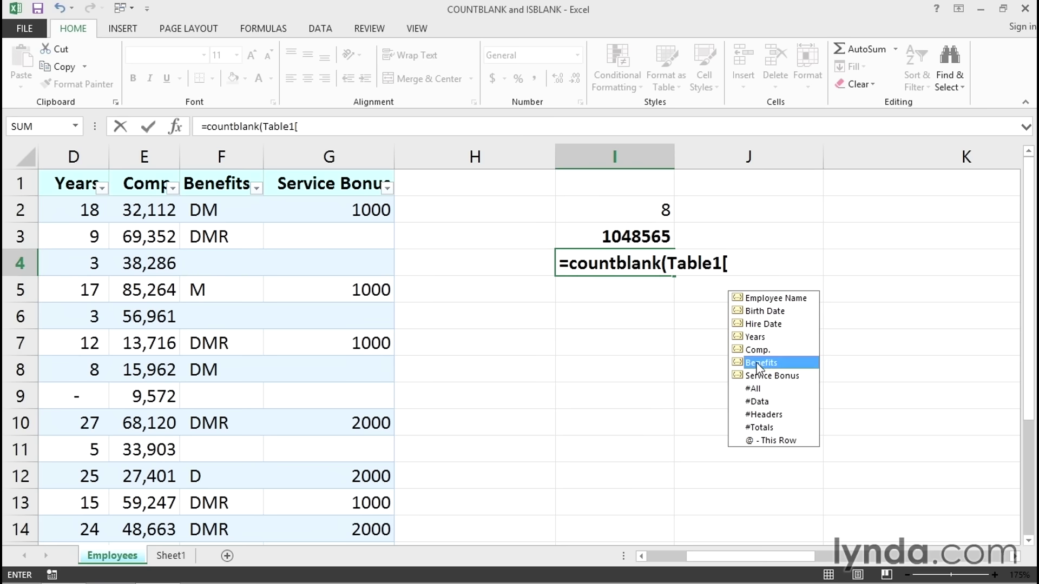
double_click(758, 363)
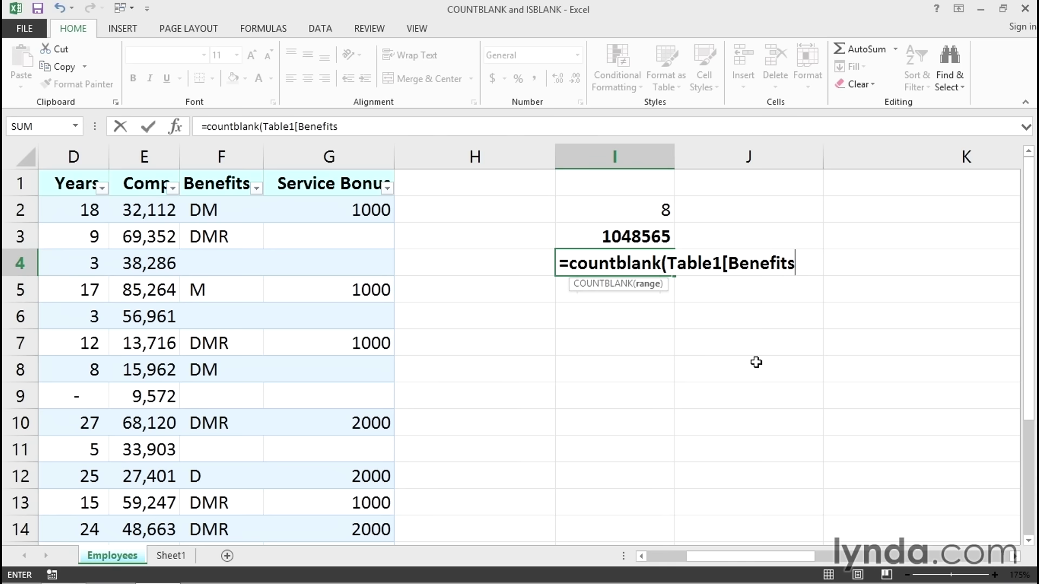
text(])
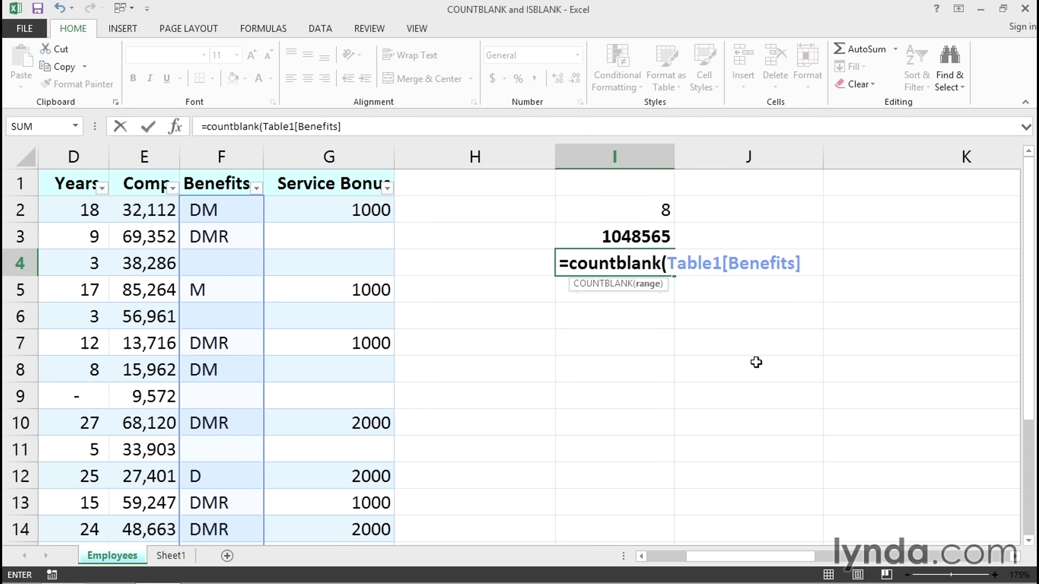
key(Return)
Review I4's formula, which counts 6 blank Benefits entries.
click(626, 267)
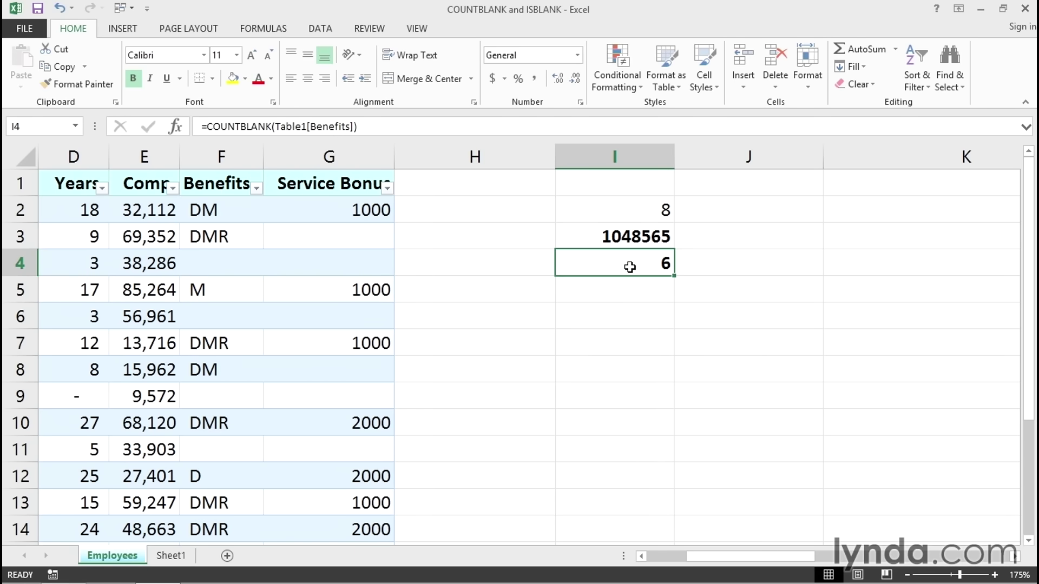
double_click(630, 266)
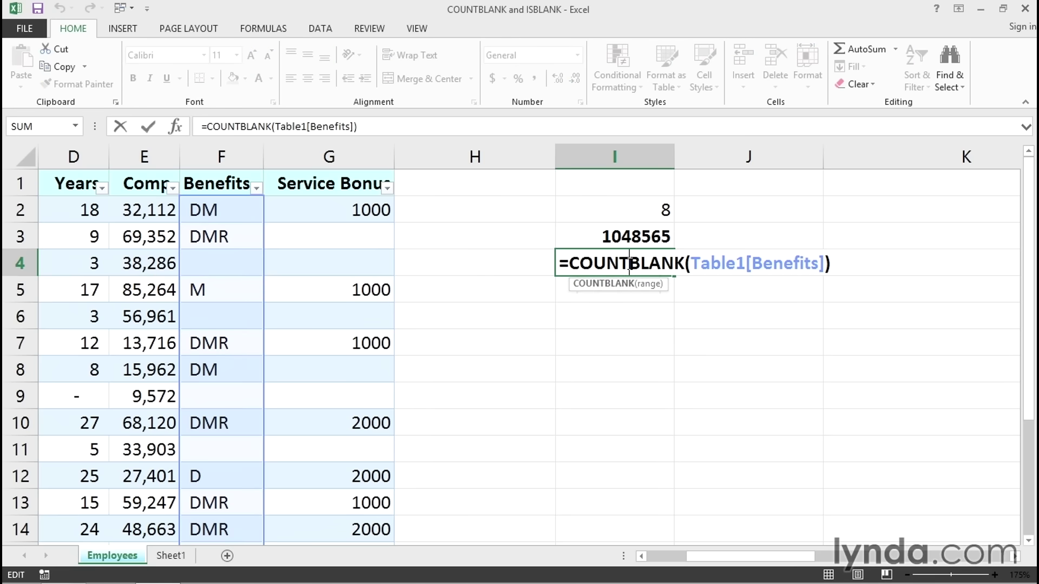
key(Escape)
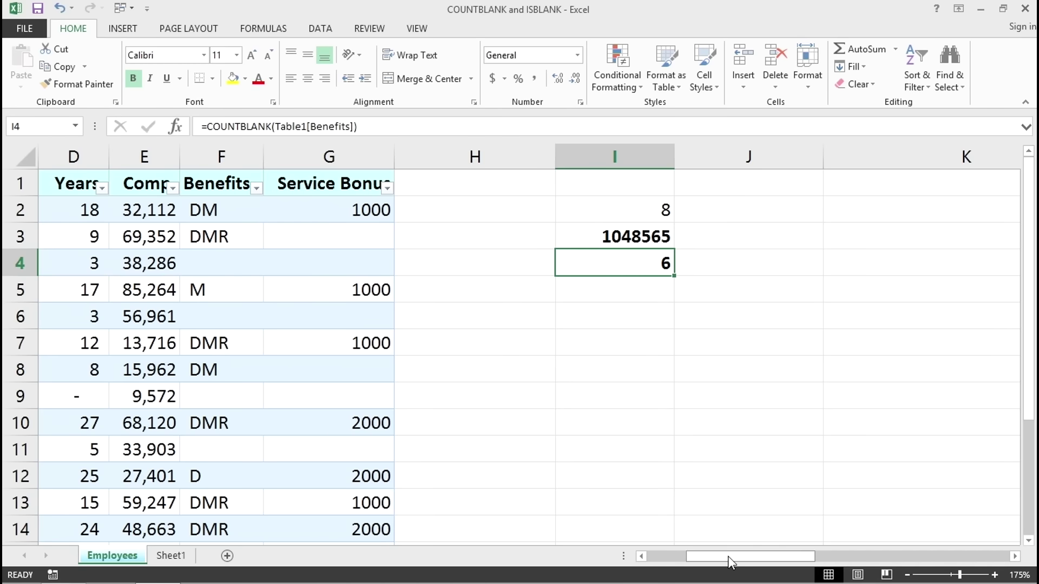
drag(729, 557, 823, 550)
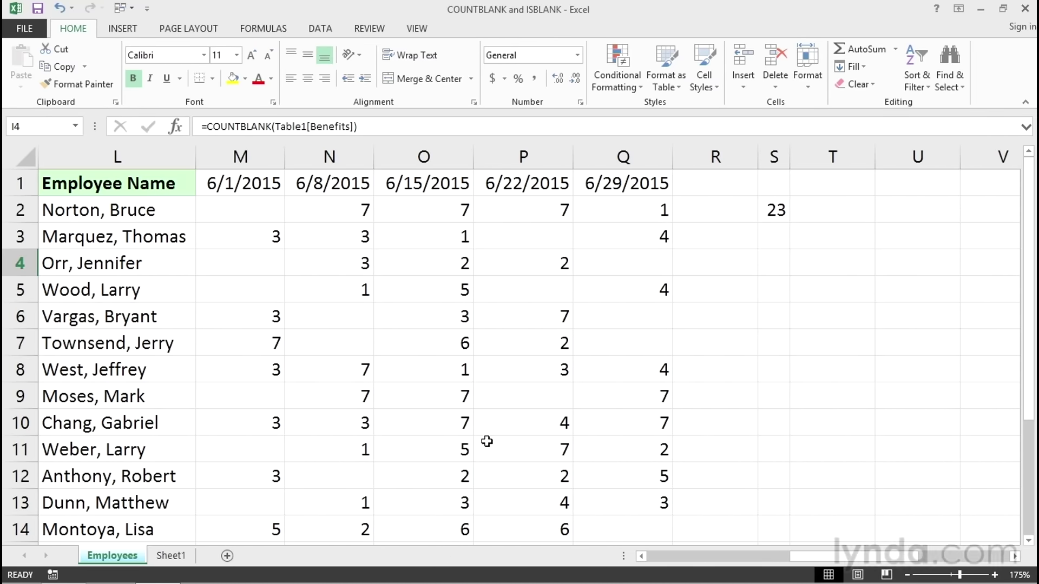
Point out empty sales cells like M2 and N6, then recommit S2's ISBLANK array formula.
click(130, 185)
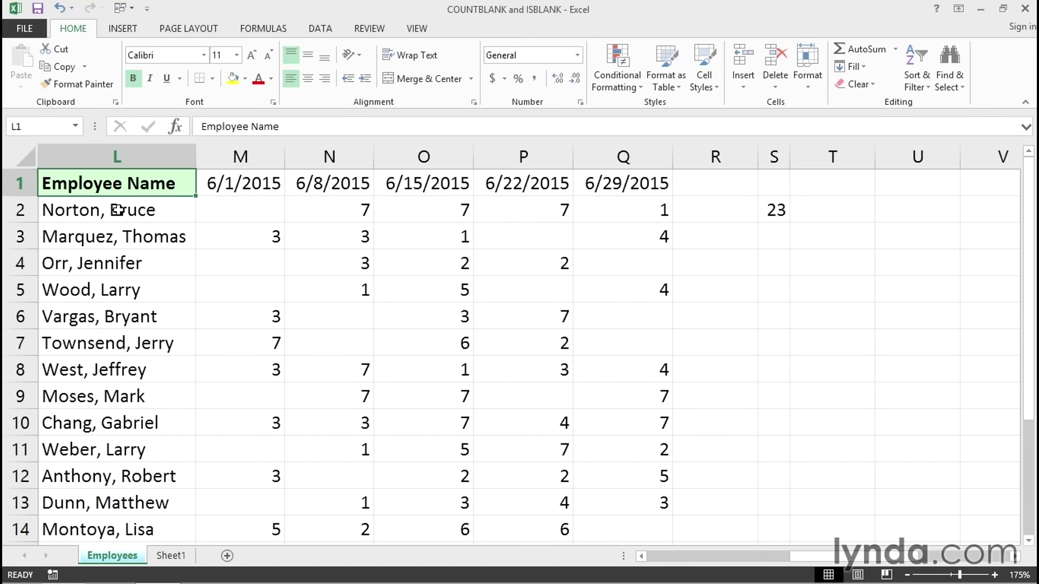
click(139, 262)
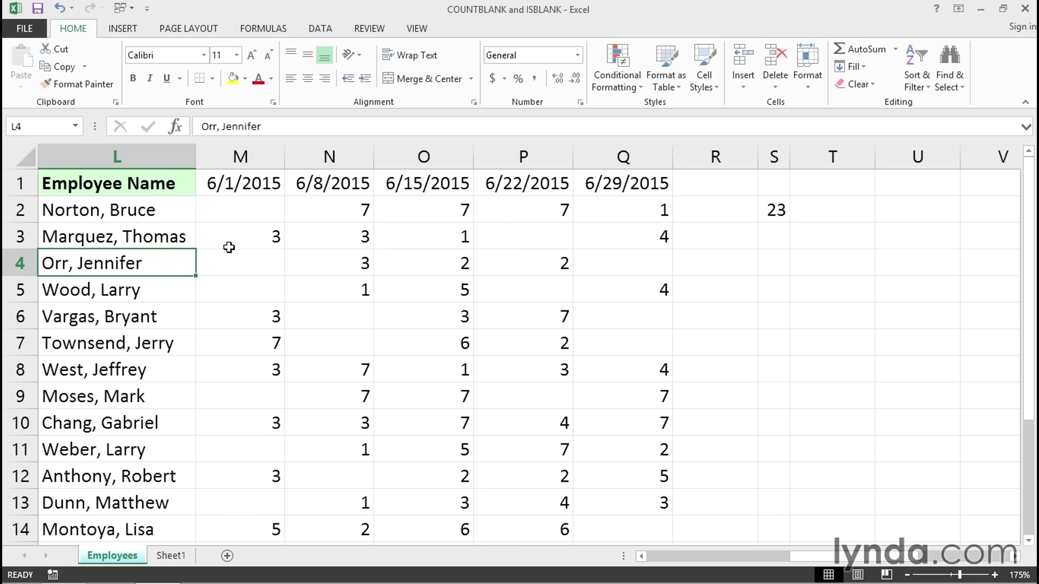
click(238, 214)
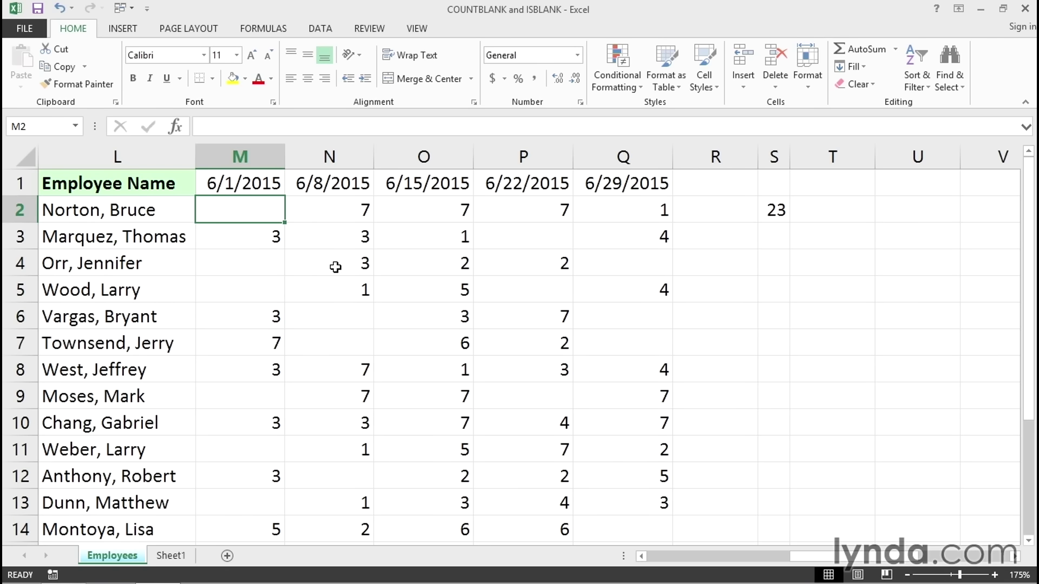
click(333, 316)
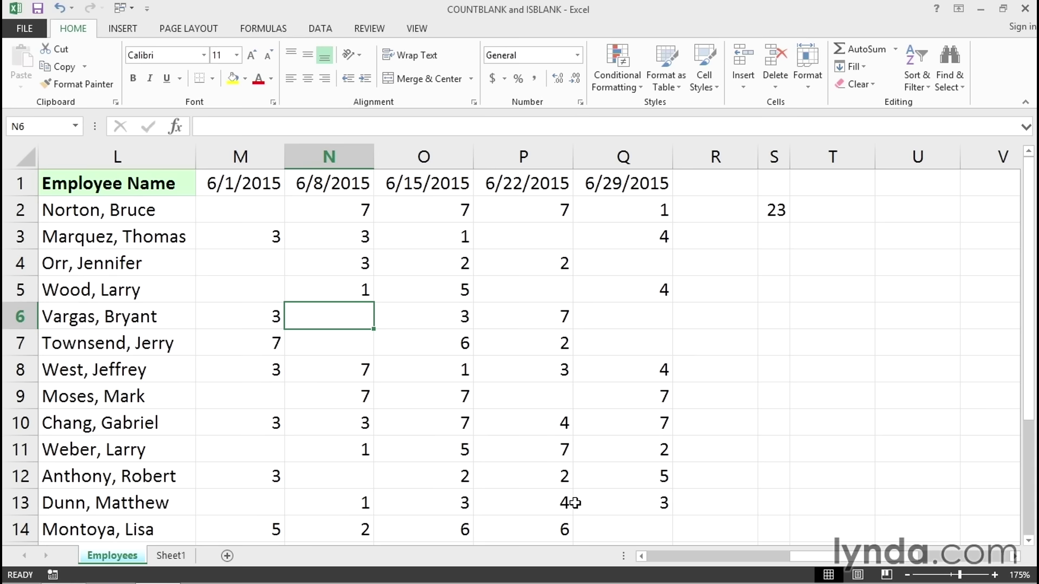
double_click(776, 210)
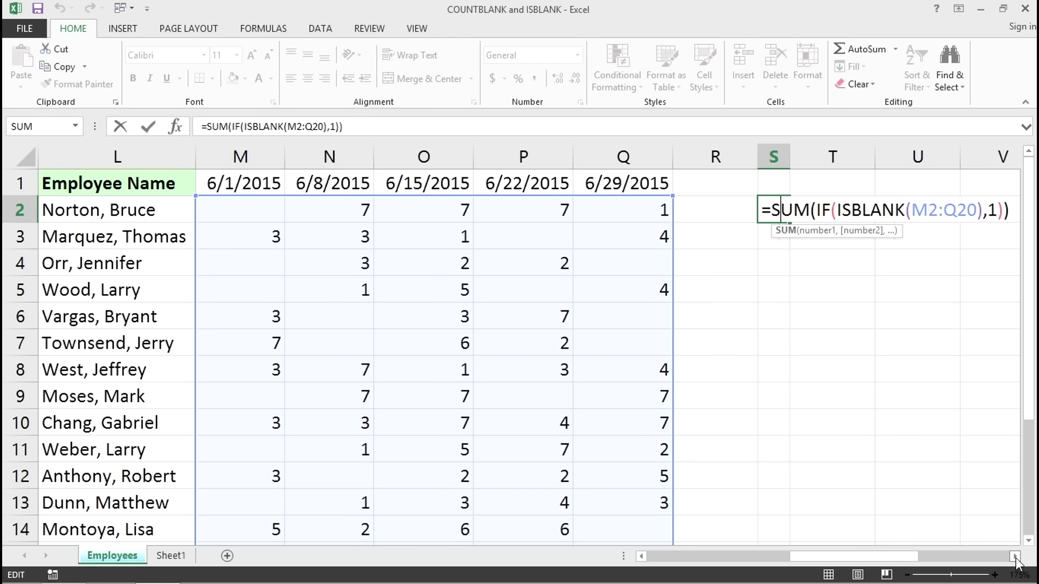
key(ctrl+shift+Return)
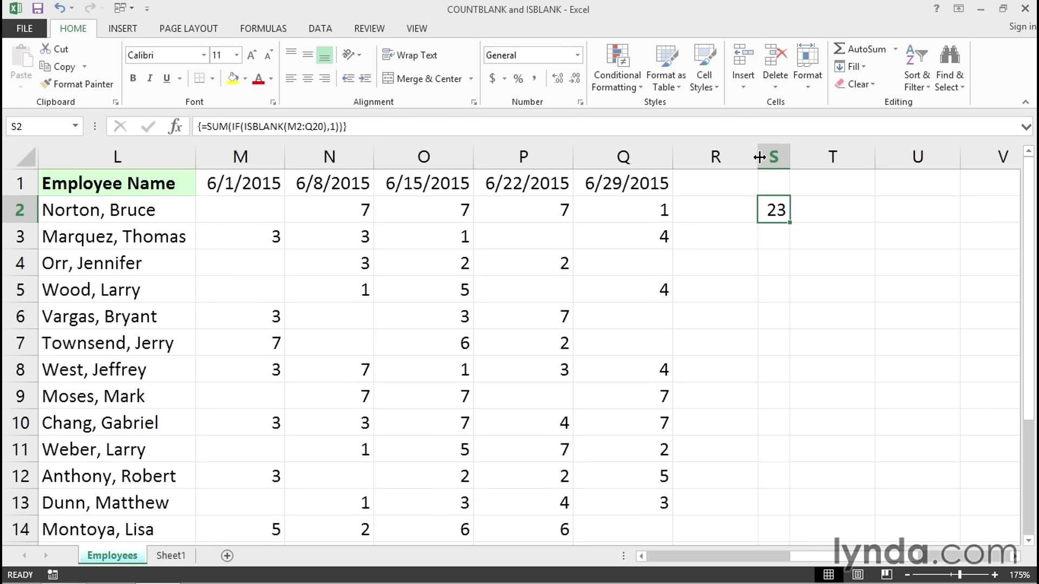
Enter =COUNTBLANK(M2:Q20) in S3 and compare it with S2's array formula.
click(769, 231)
text(=)
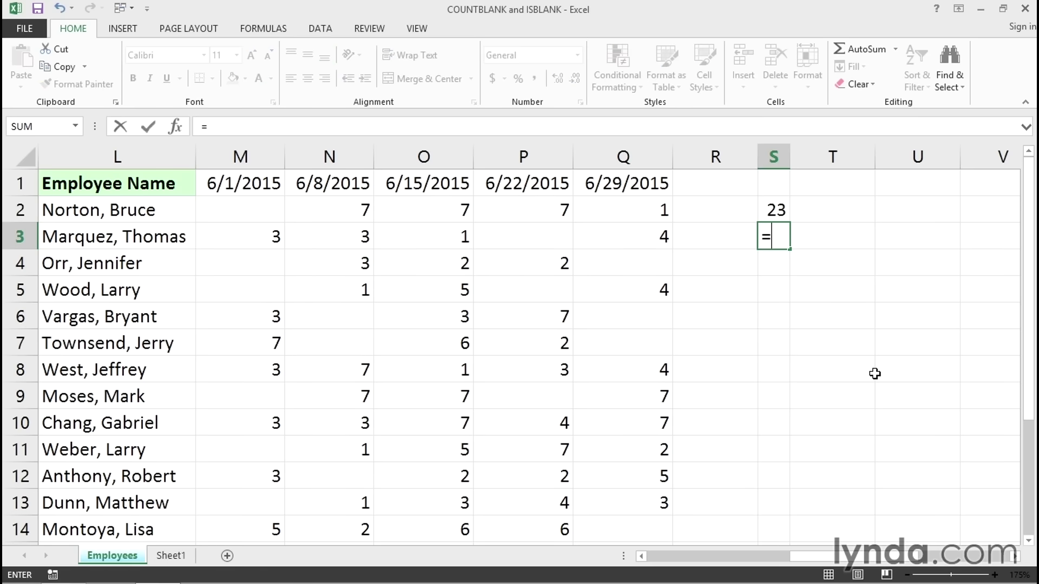
text(countblank()
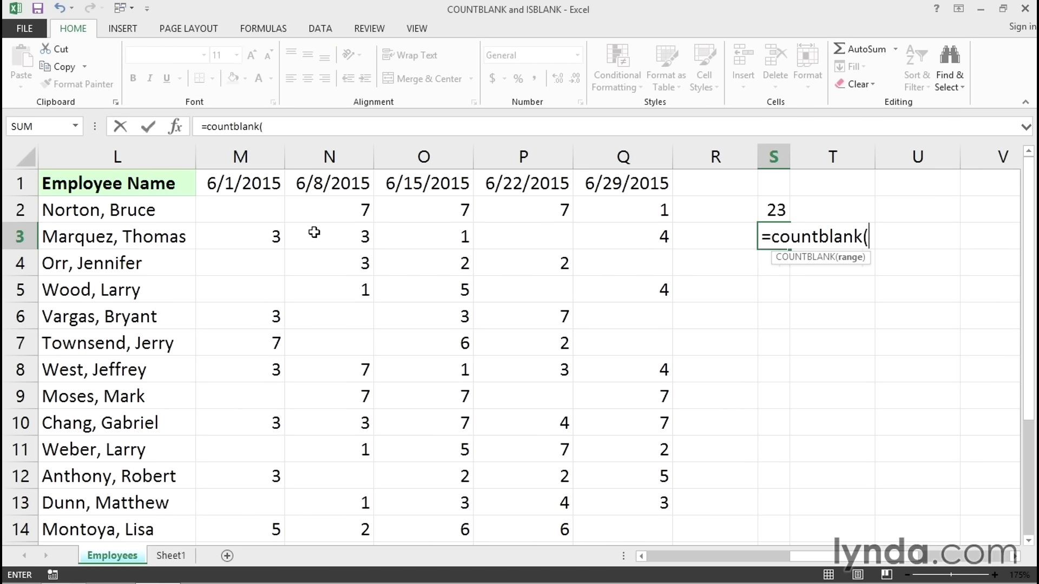
drag(261, 212, 594, 339)
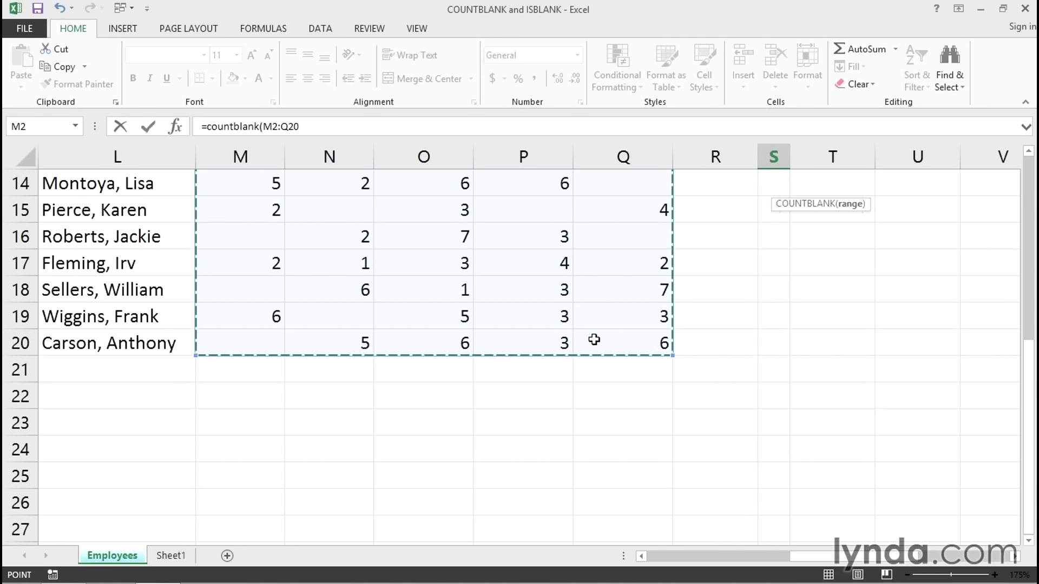
key(Return)
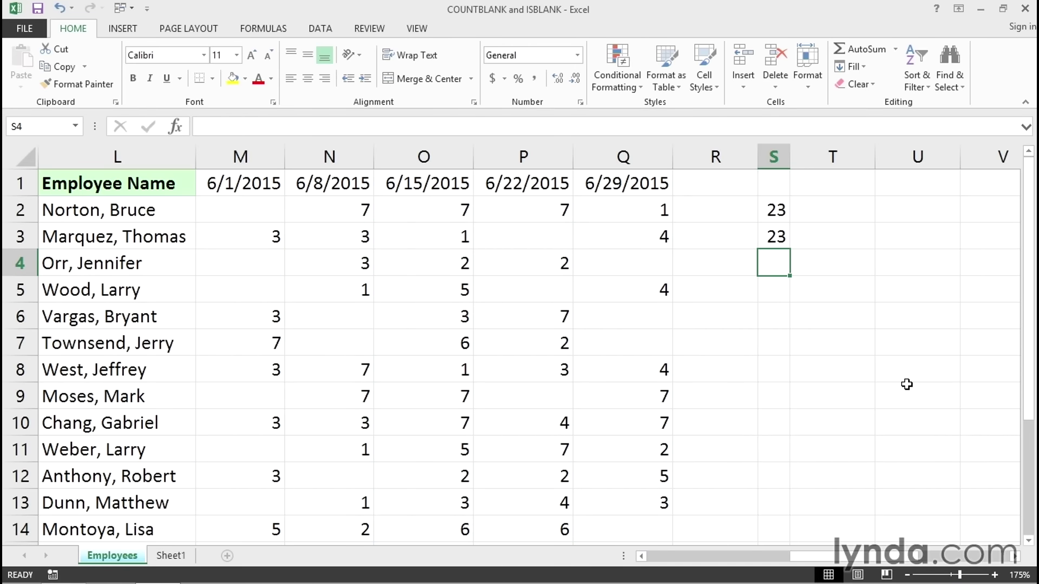
double_click(776, 210)
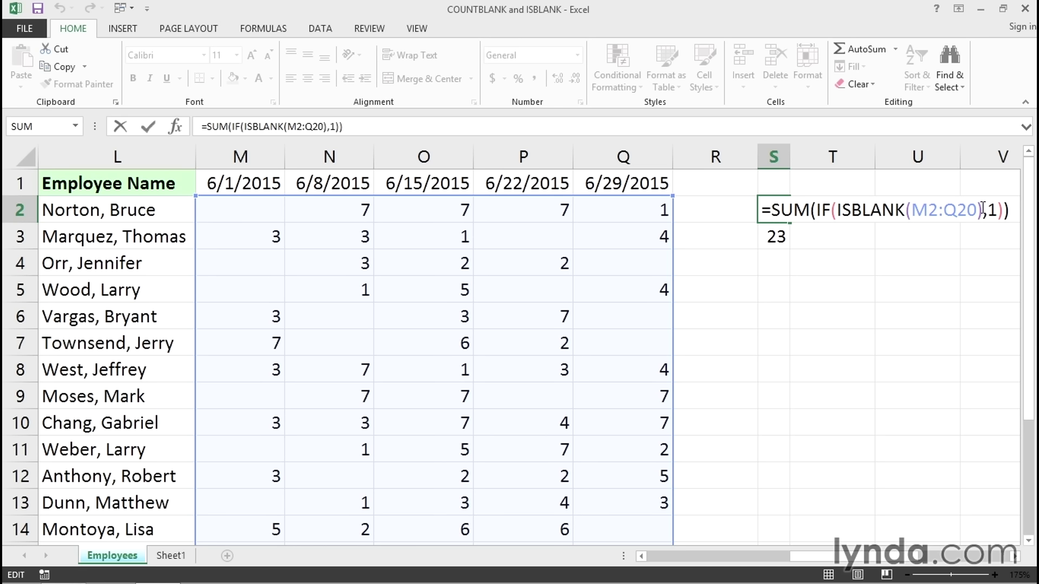
drag(981, 208, 840, 209)
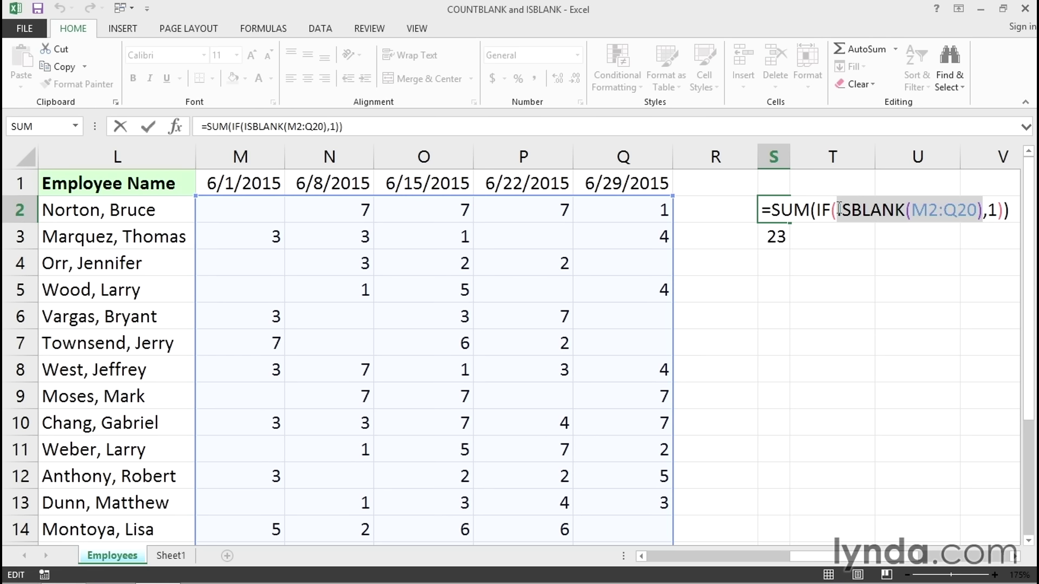
drag(839, 210, 837, 209)
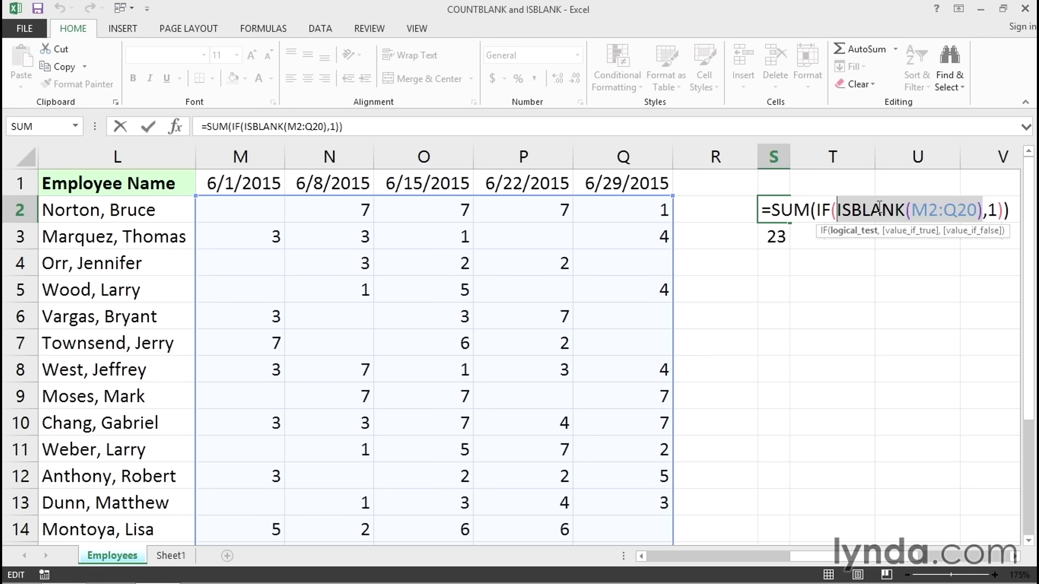
double_click(992, 210)
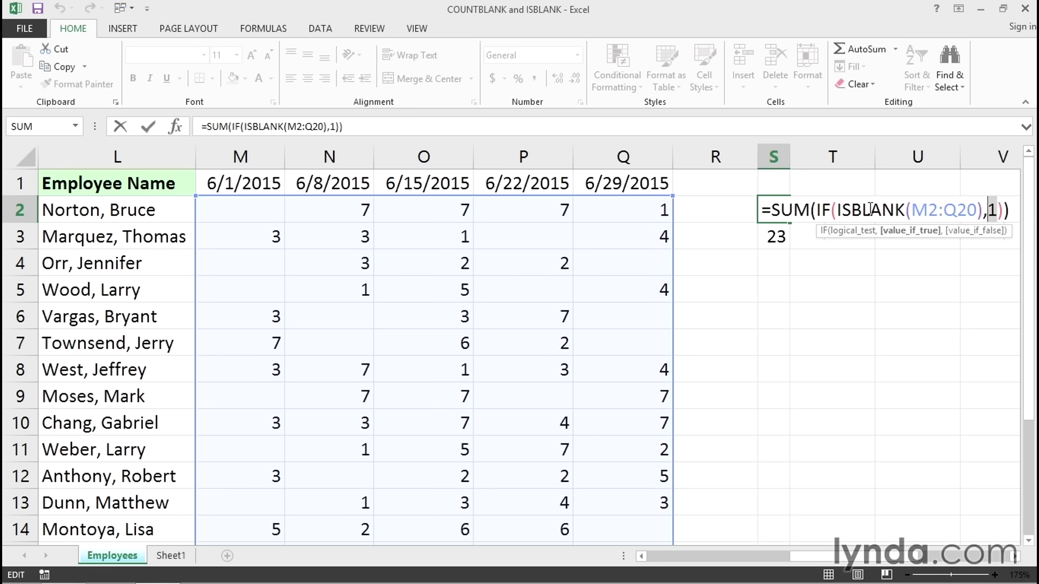
click(999, 210)
key(ctrl+shift+Return)
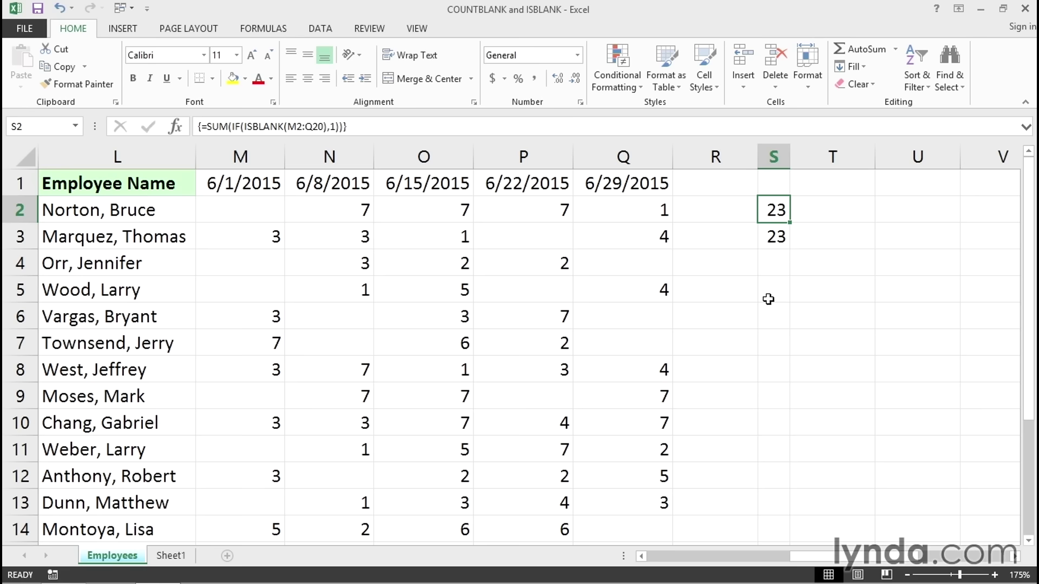
click(776, 237)
double_click(777, 237)
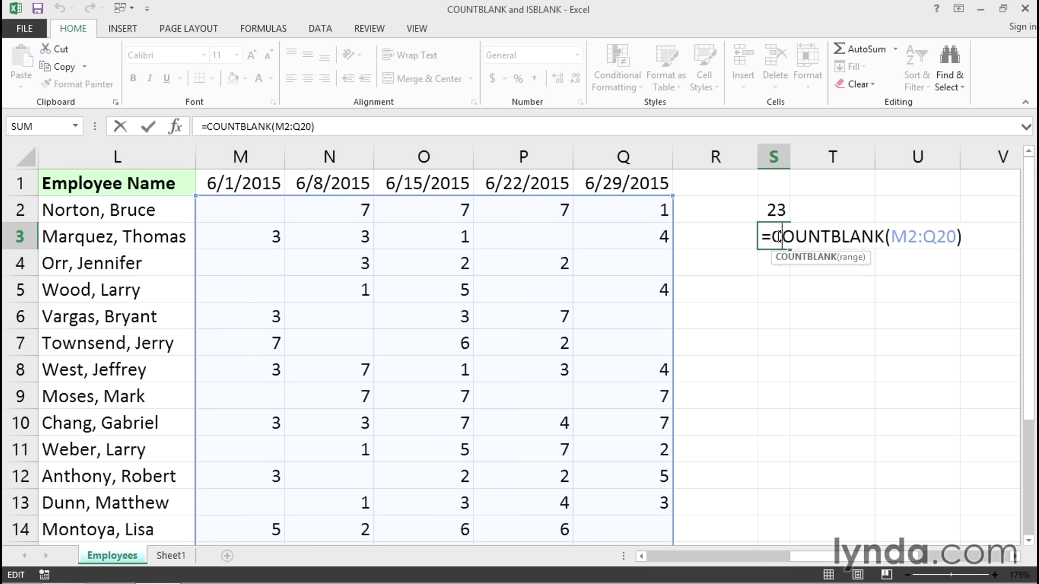
key(Escape)
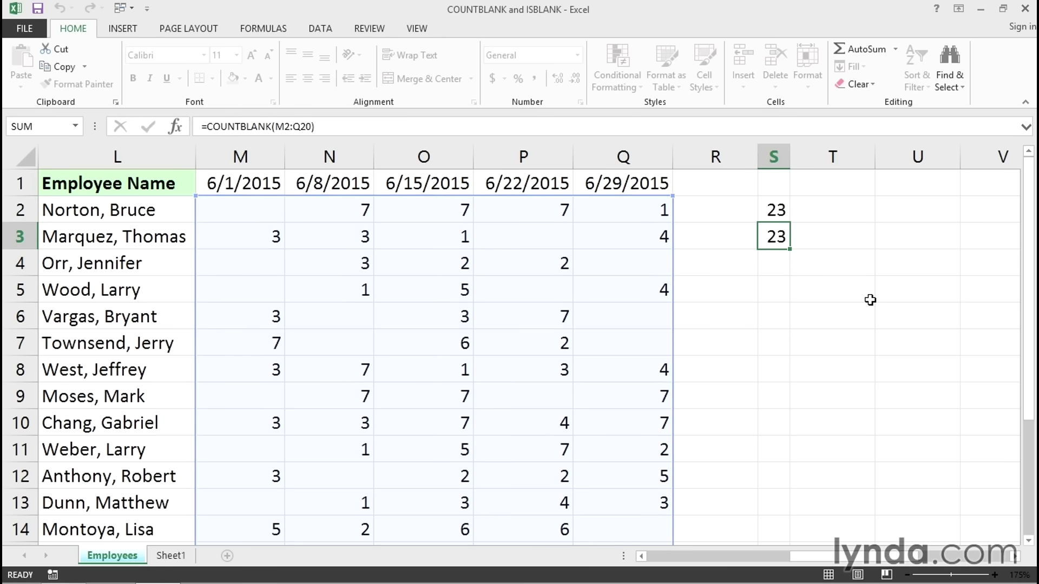
double_click(775, 240)
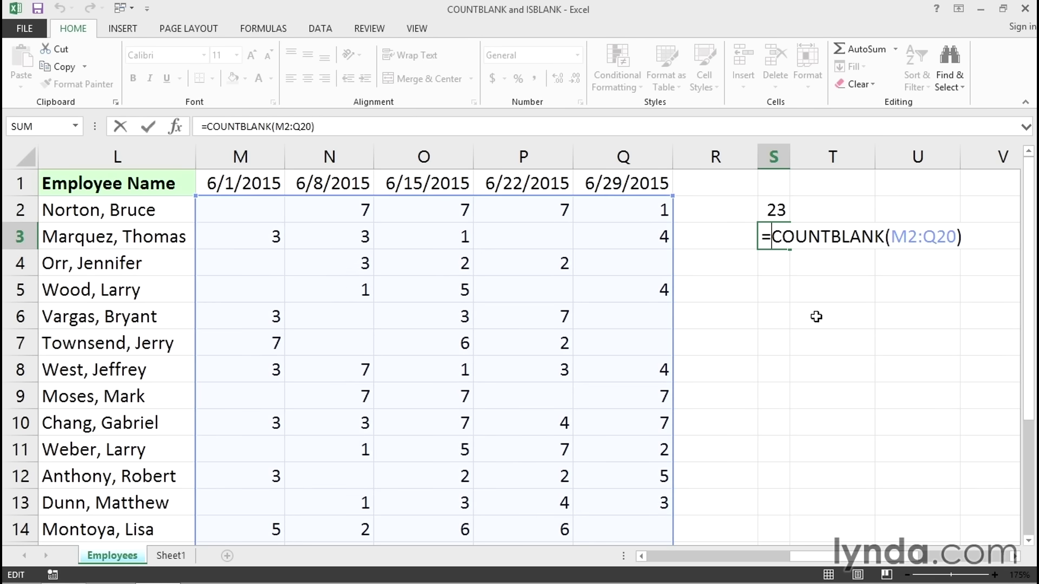
key(Escape)
drag(239, 204, 610, 474)
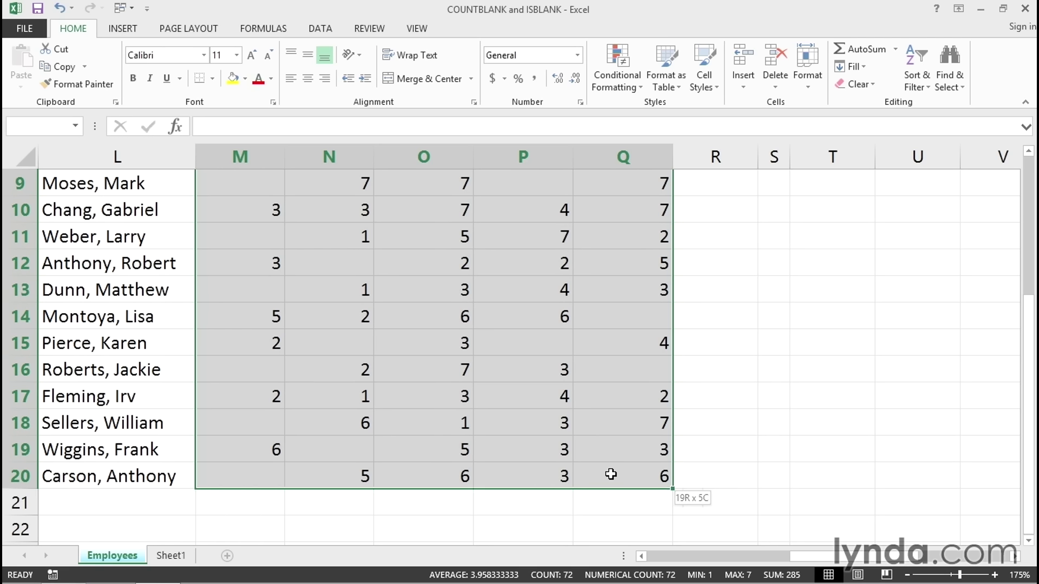
drag(610, 475, 611, 474)
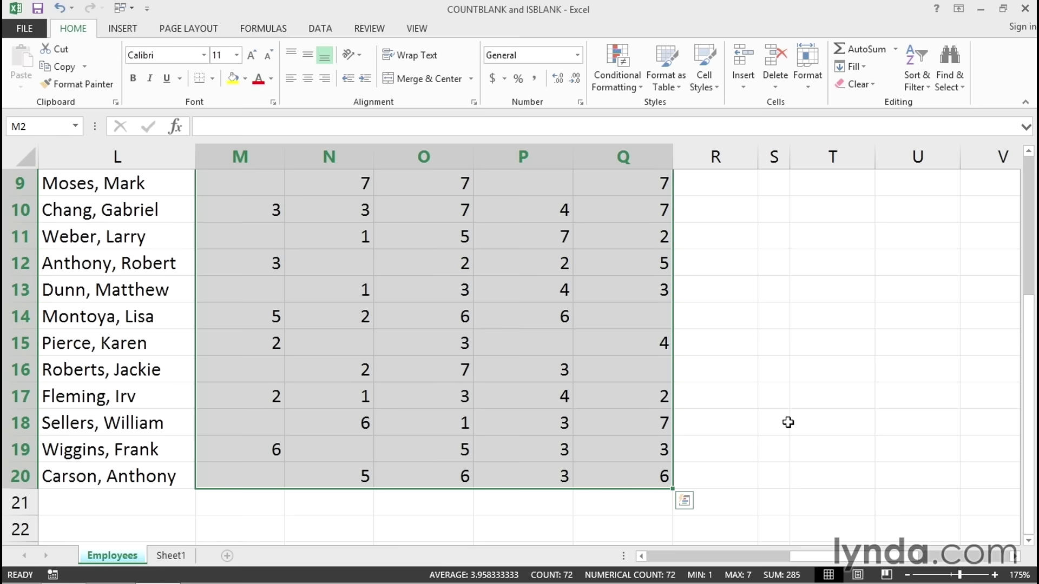
scroll(787, 421, up, 3)
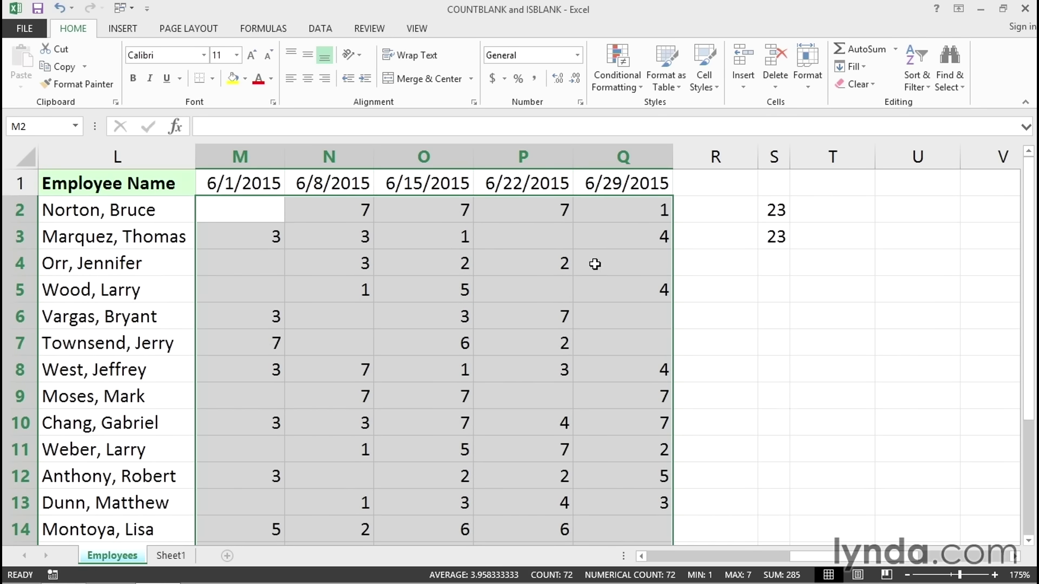
double_click(777, 238)
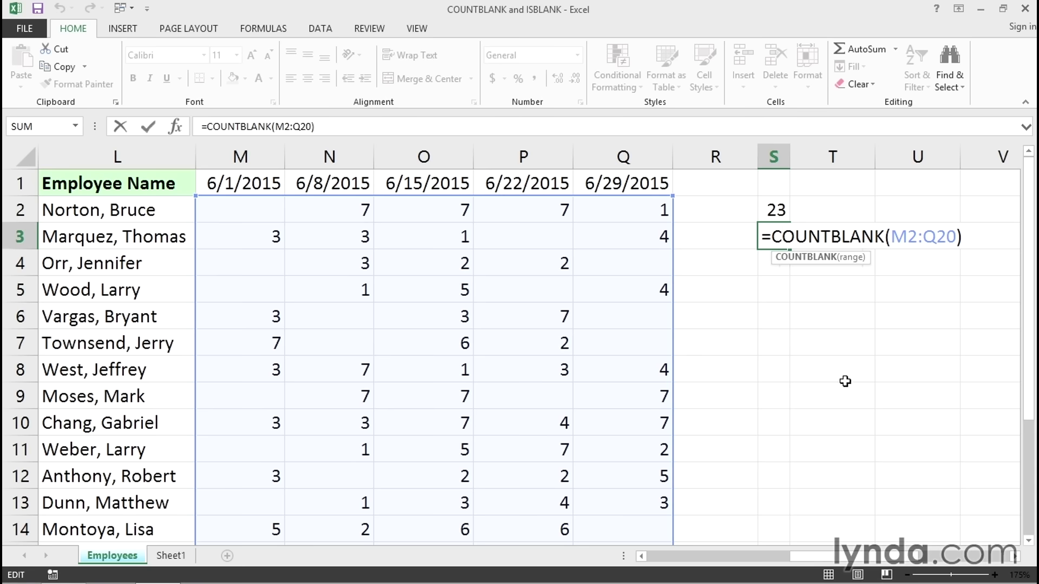
key(ctrl+Return)
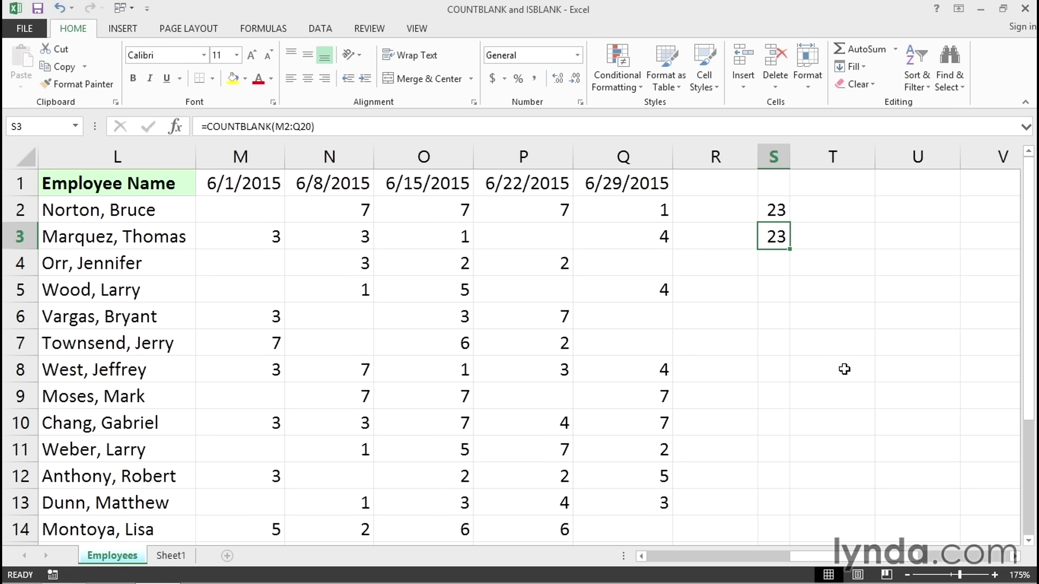